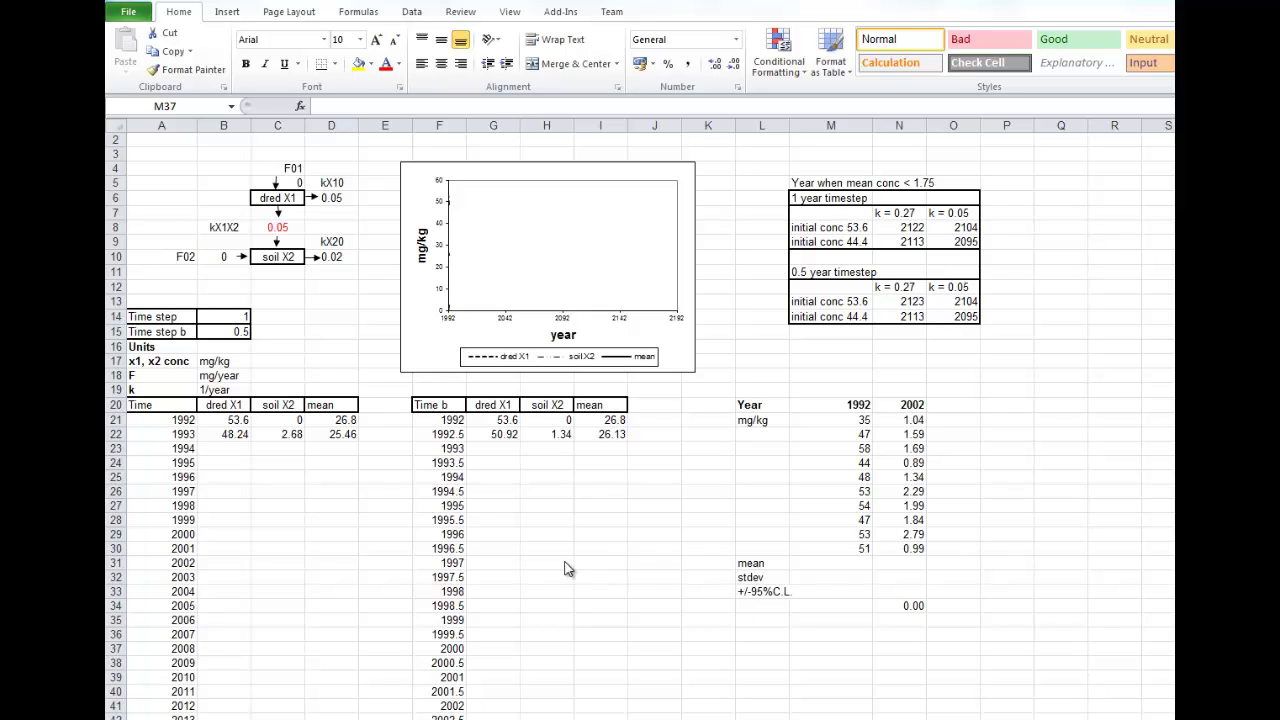
Enter =AVERAGE(M21:M30) in M31 for the 1992 mean of 49.
click(857, 565)
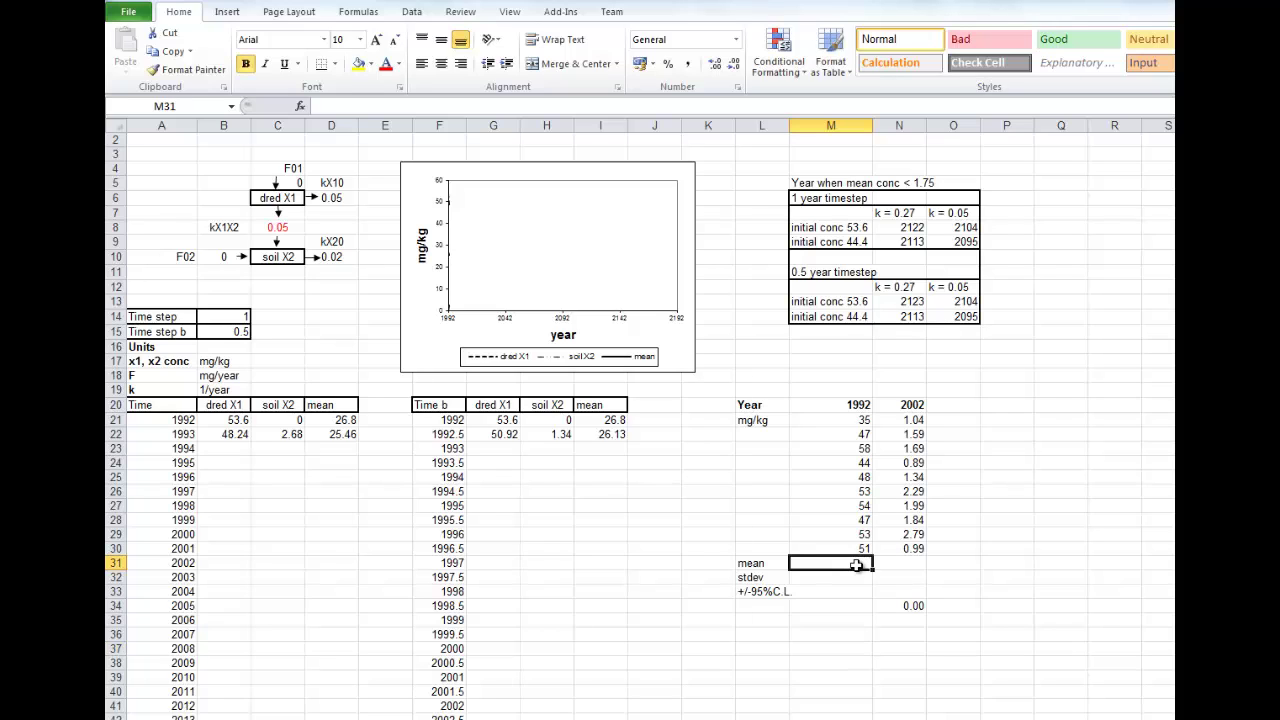
text(=m)
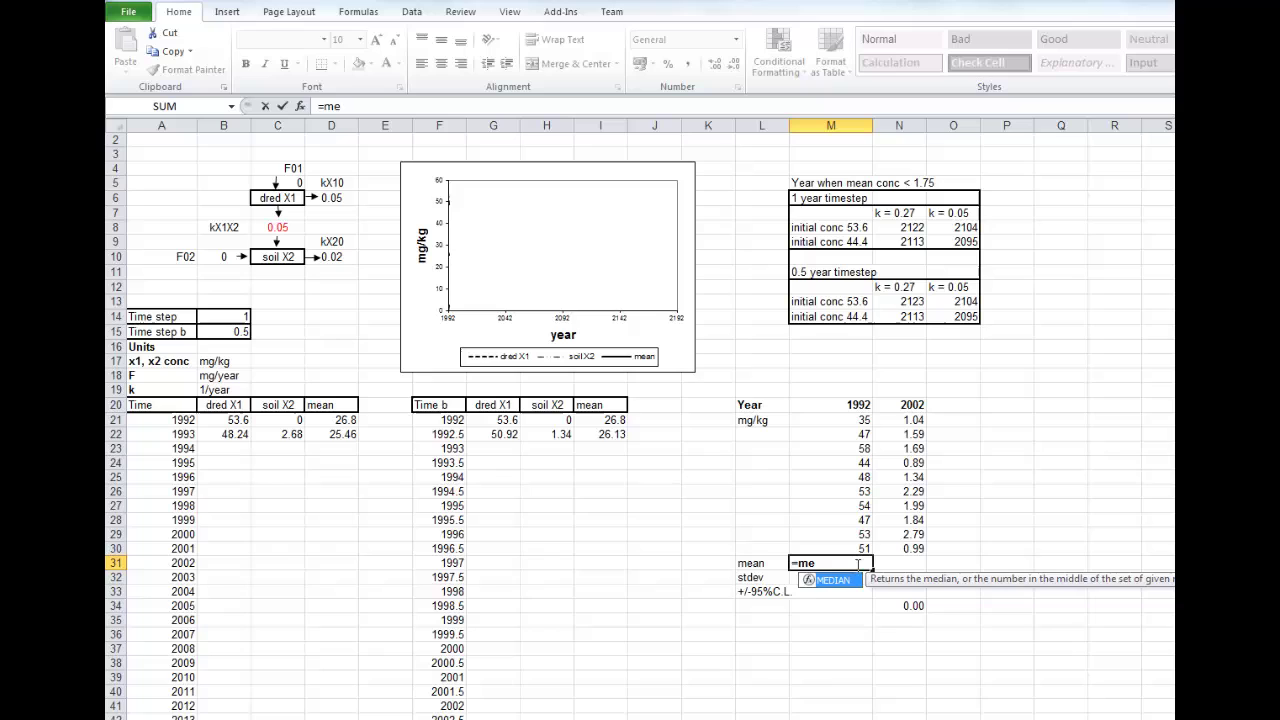
key(BackSpace)
text(average()
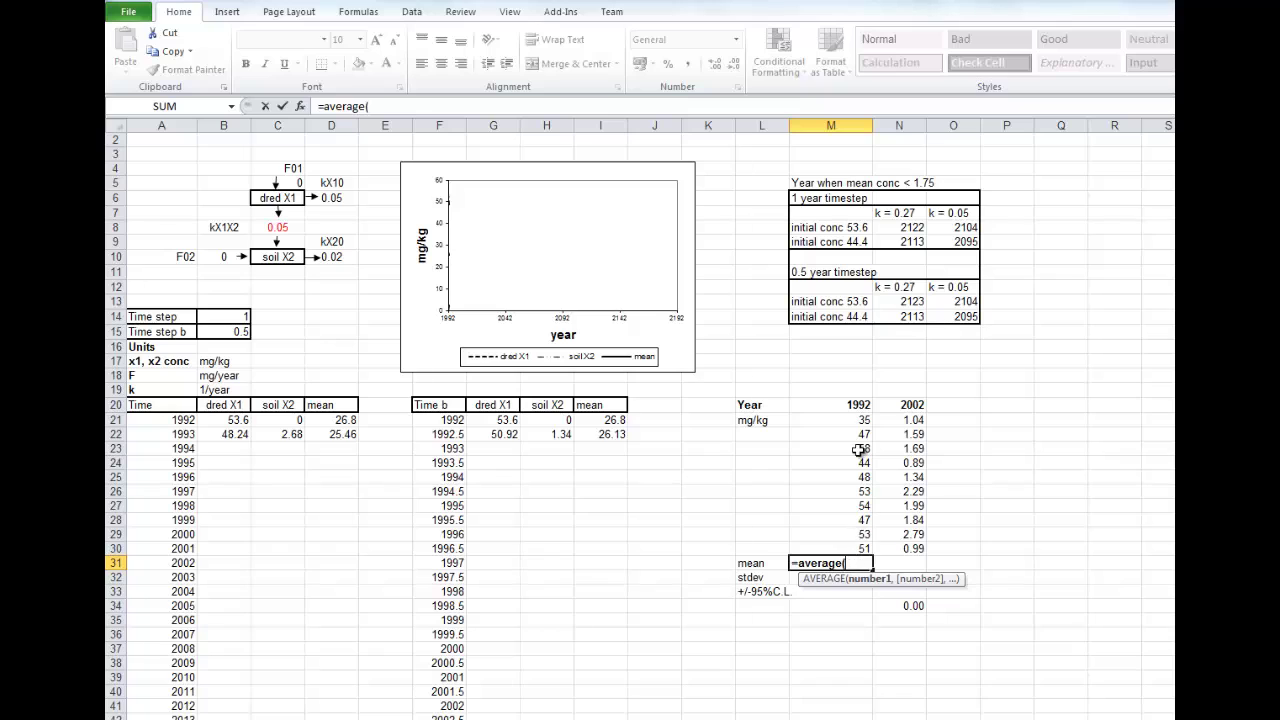
drag(851, 420, 858, 547)
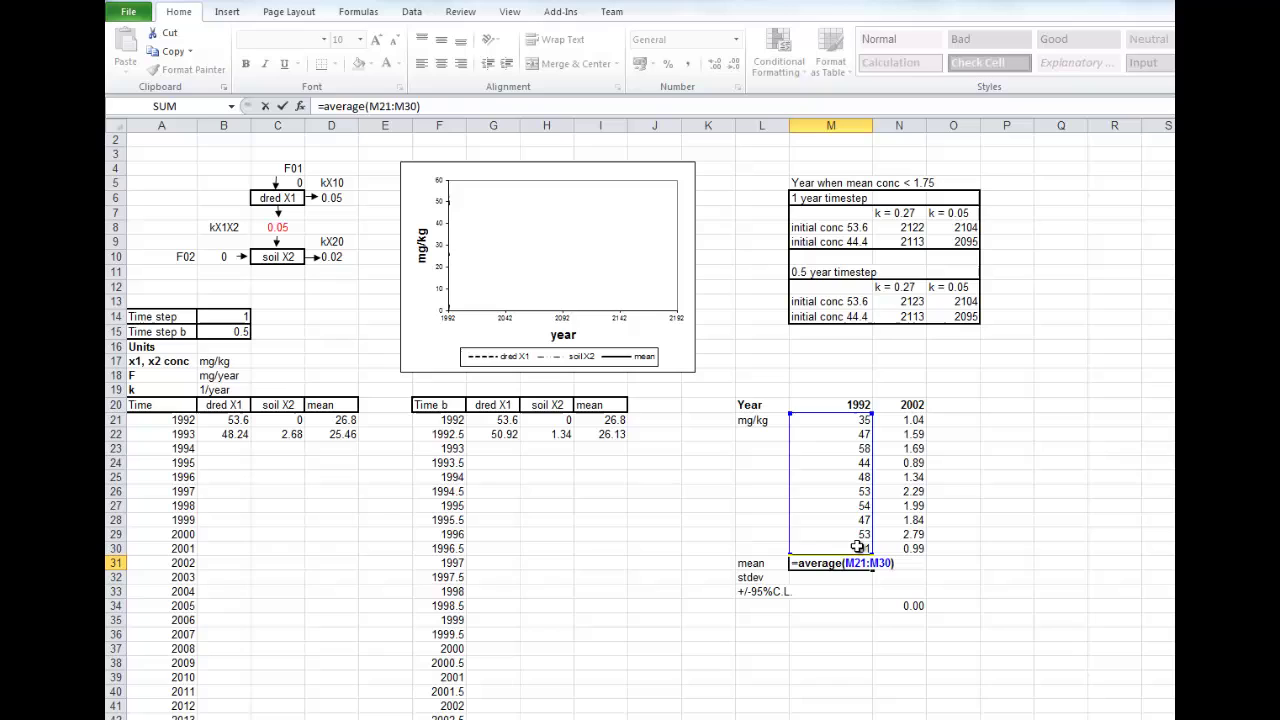
key(Return)
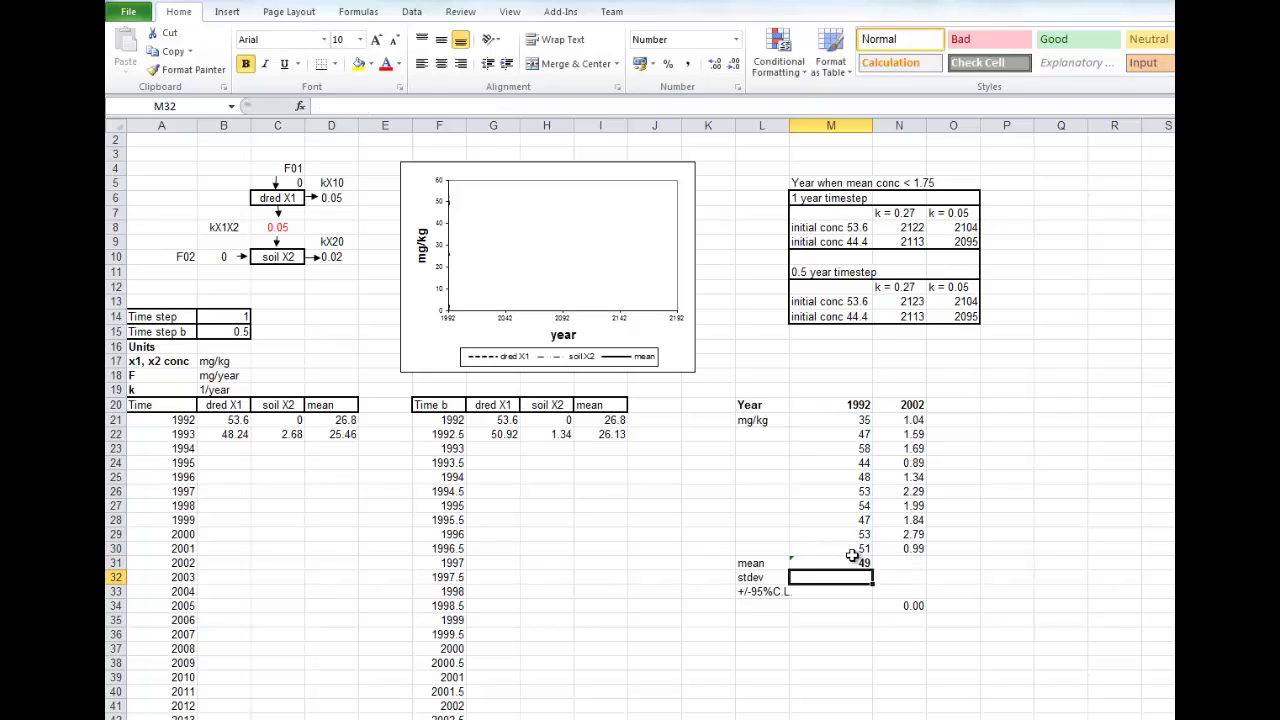
Enter =STDEV(M21:M30) in M32 for the 1992 standard deviation of 6.43.
text(=st)
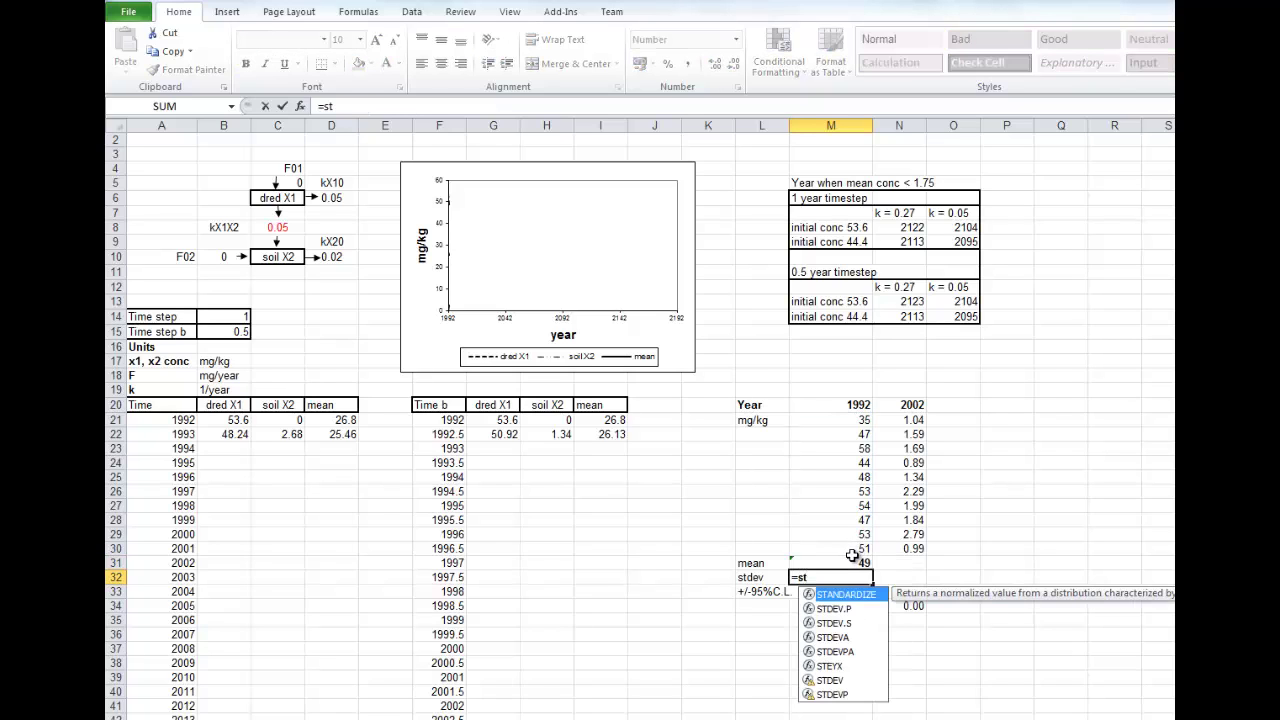
text(de)
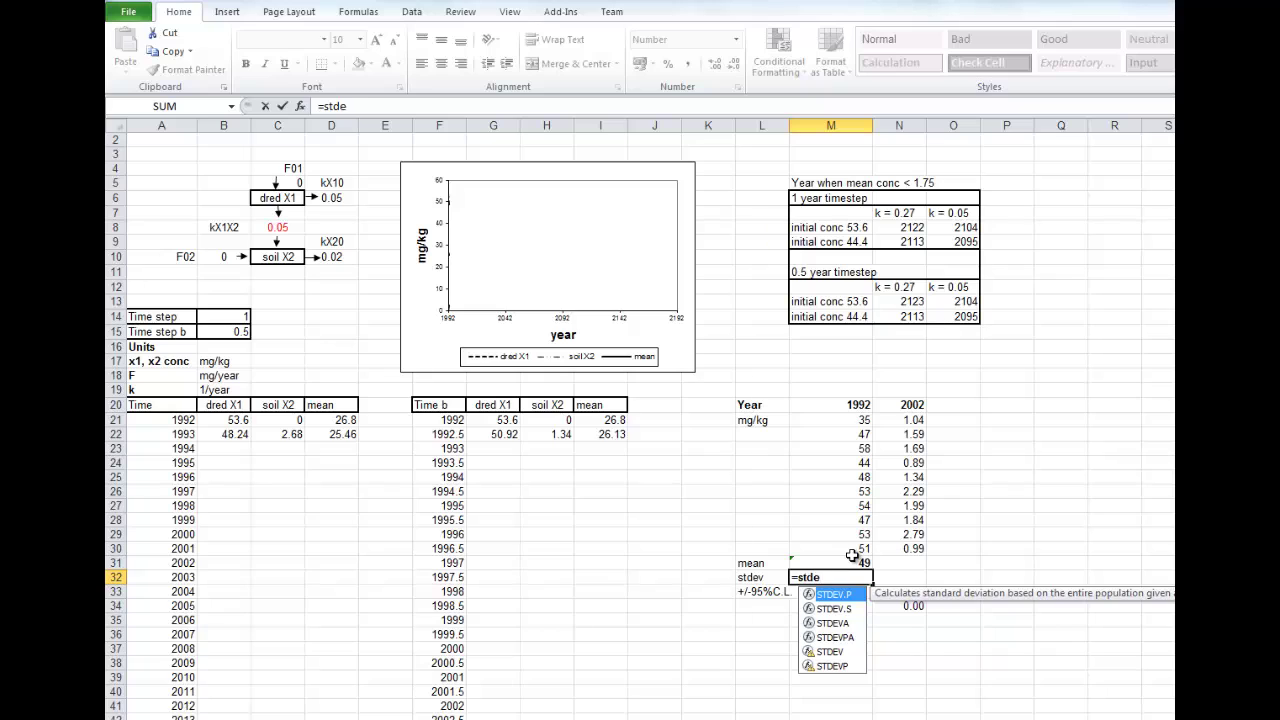
text(v()
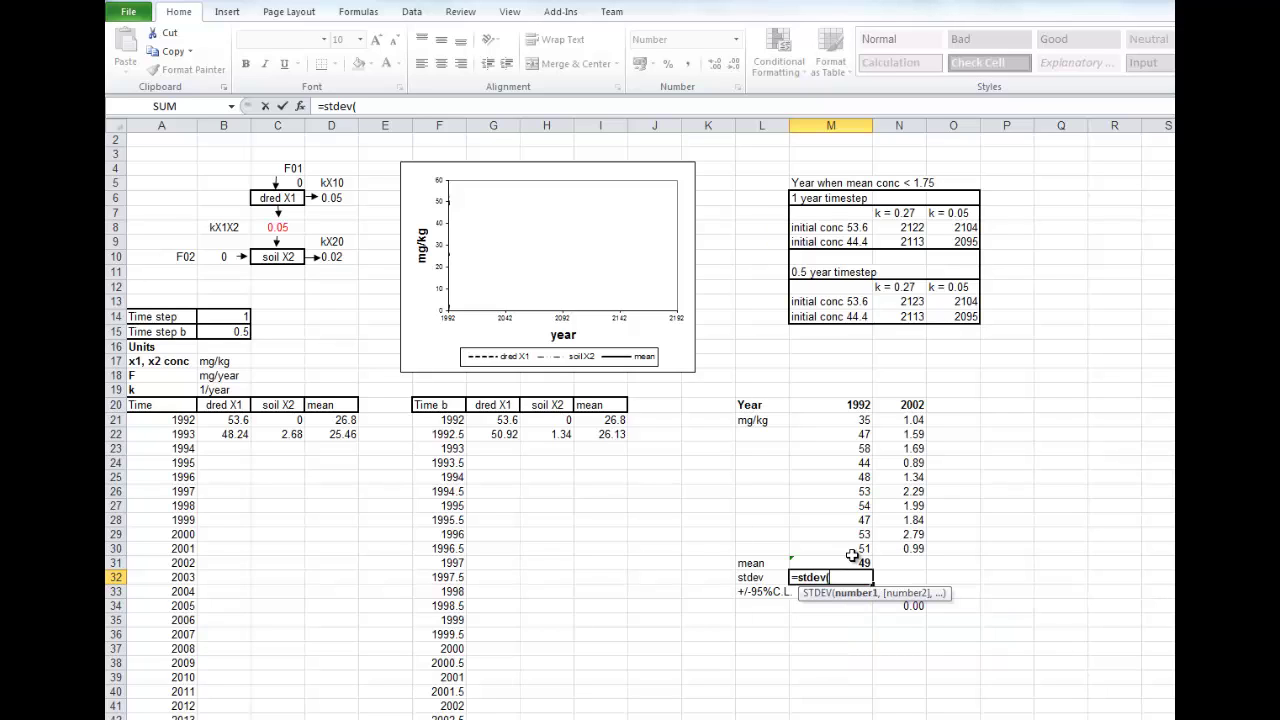
drag(852, 420, 851, 548)
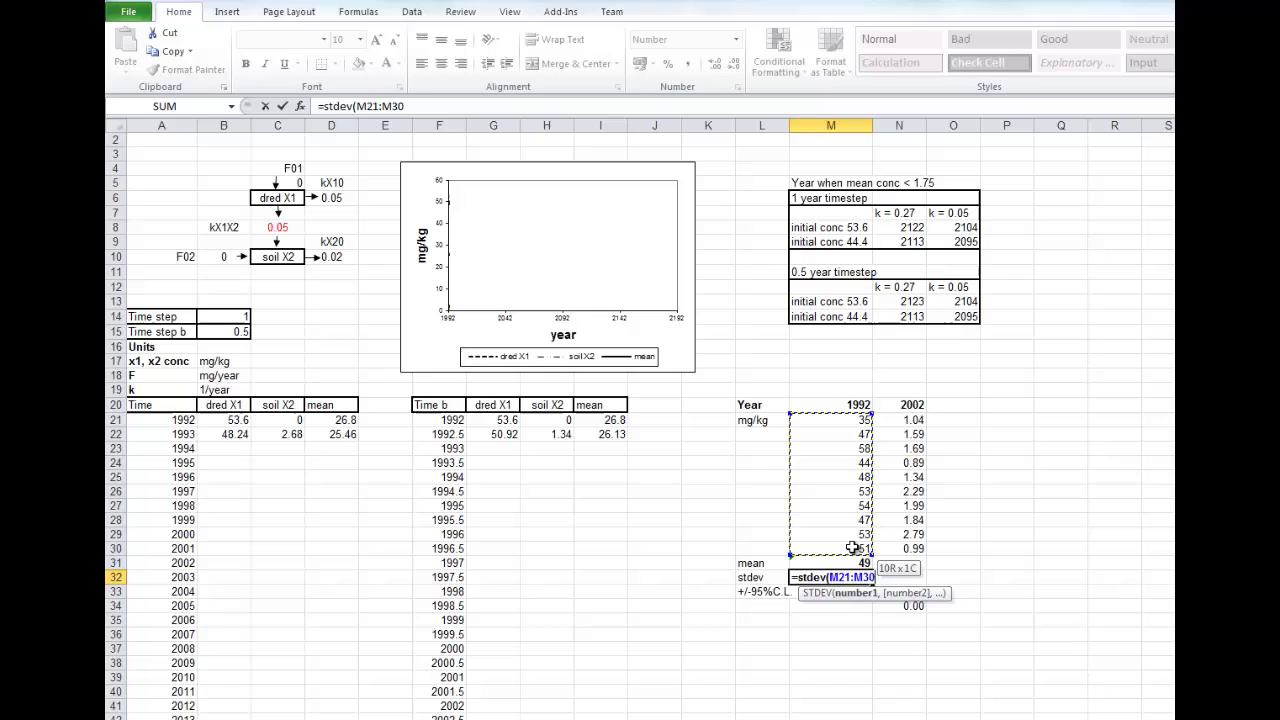
text())
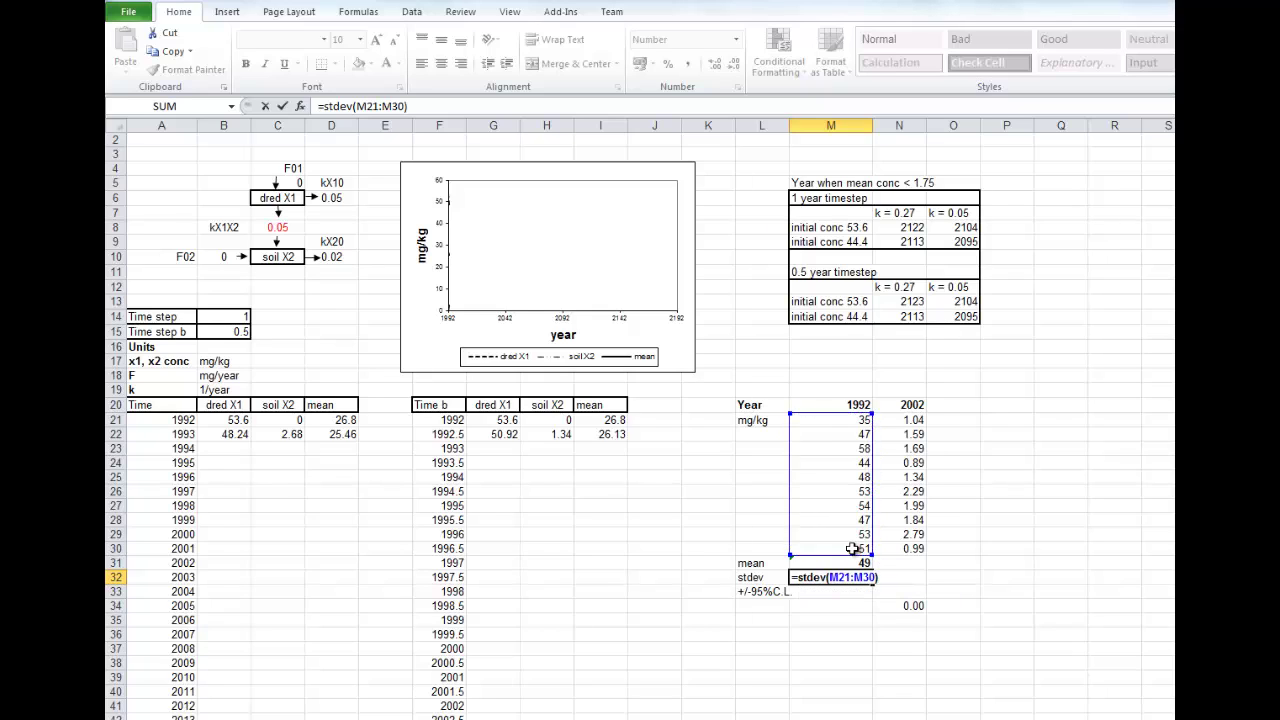
key(Return)
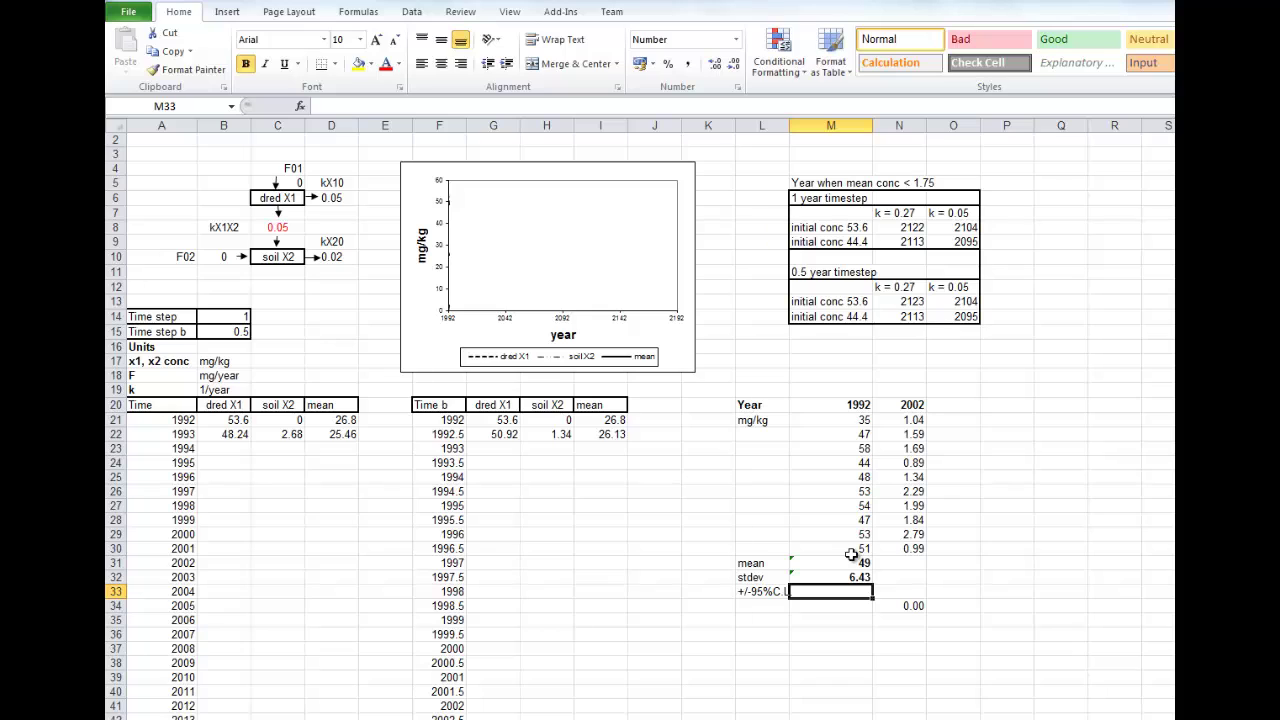
Enter =(M32/10^0.5)*TINV(0.05,9) in M33, giving a ±95% confidence limit of 4.60.
text(=)
click(848, 577)
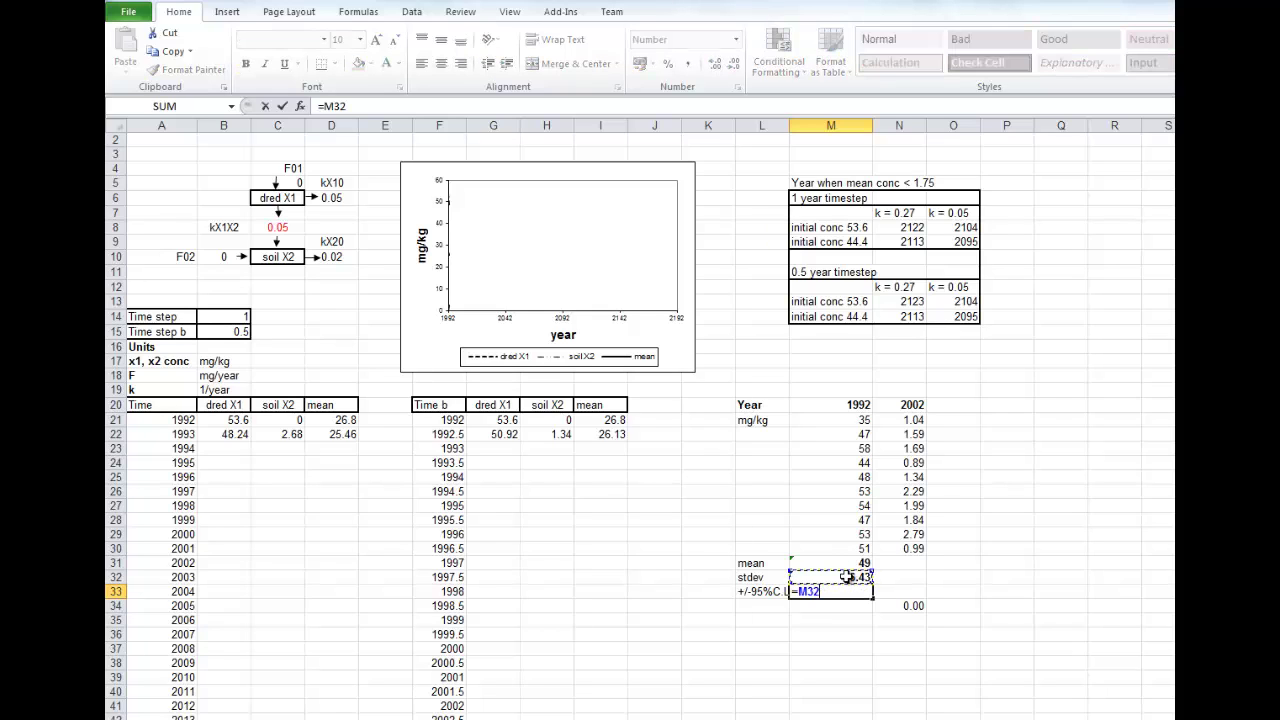
text(/10^0.5)
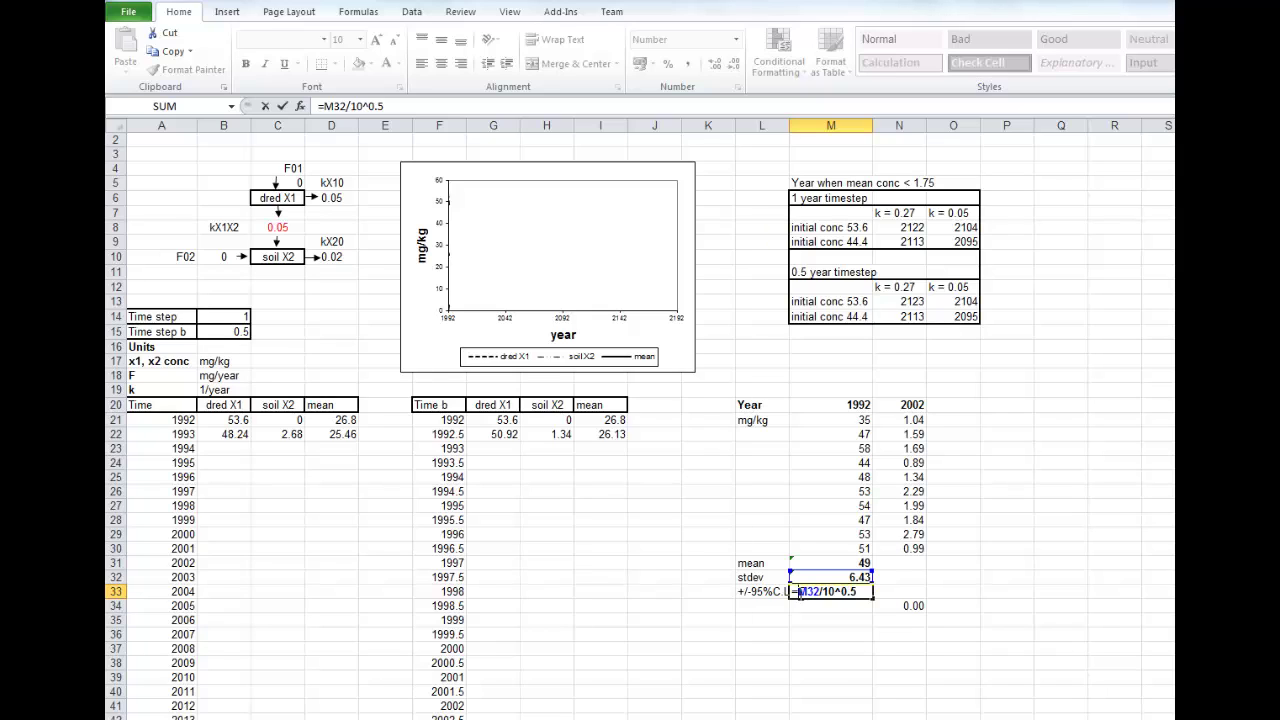
click(800, 592)
text(()
click(863, 592)
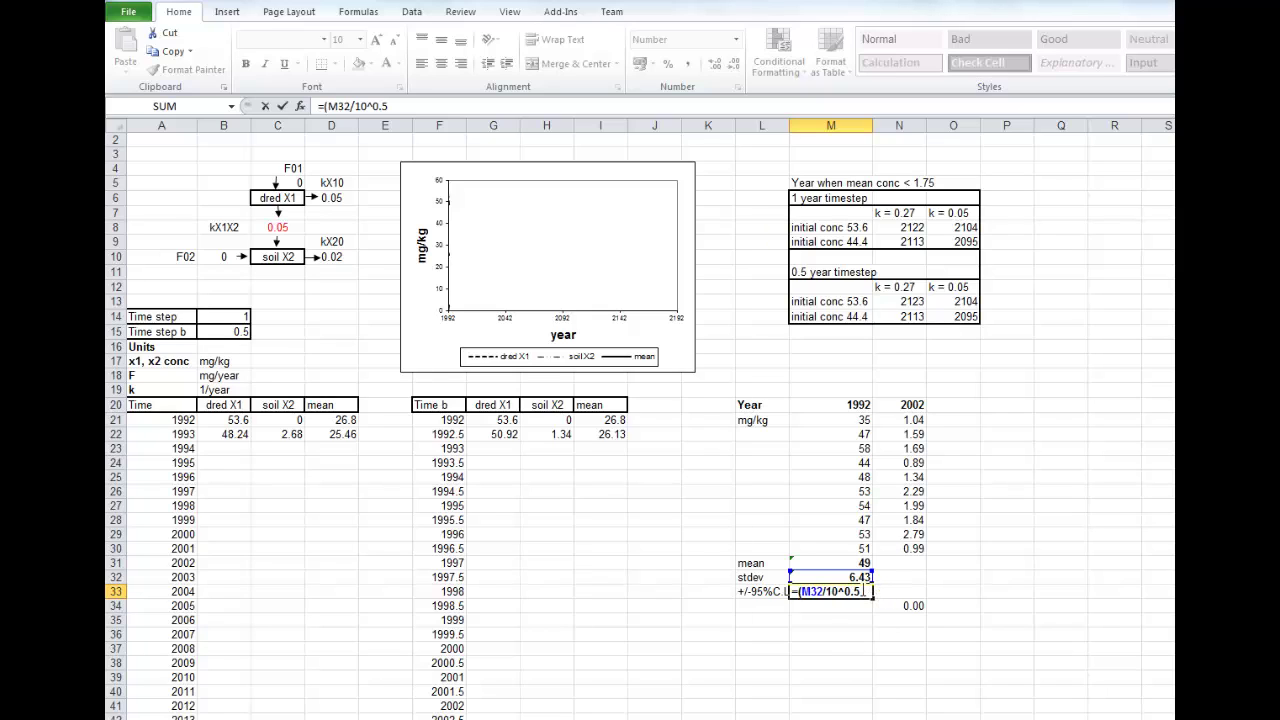
text()*t)
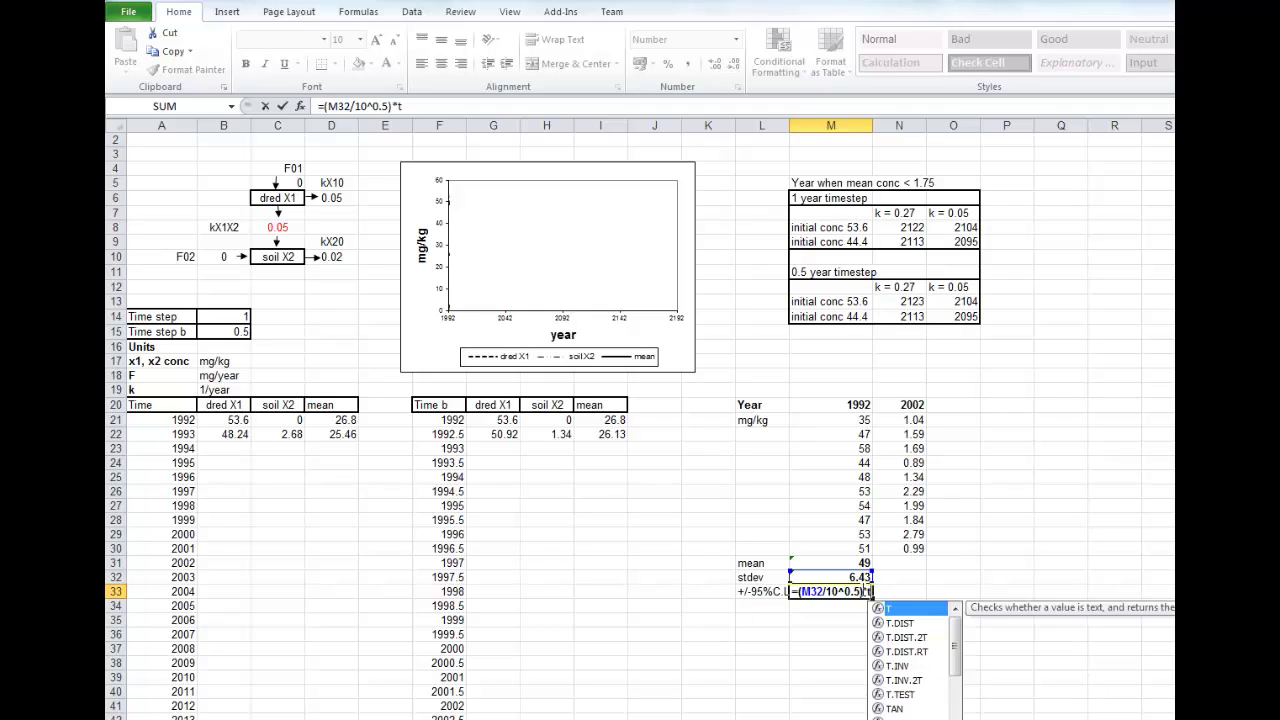
text(inv()
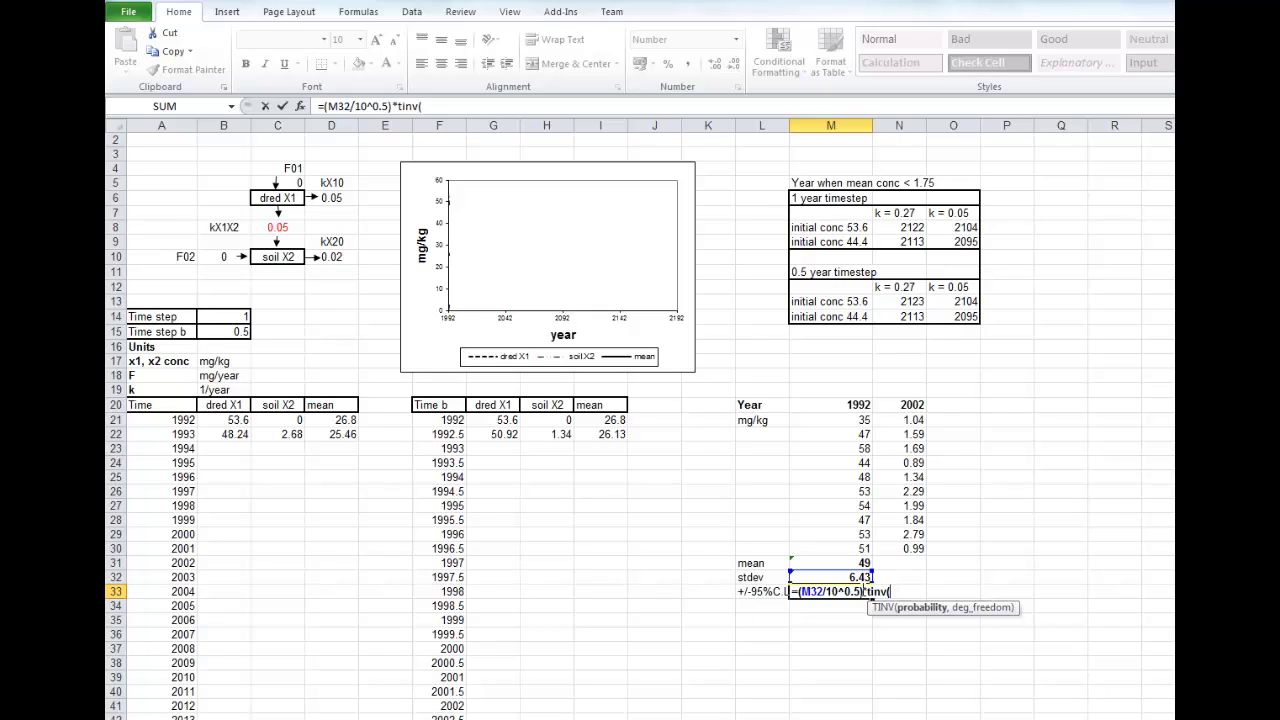
text(0.05,9)
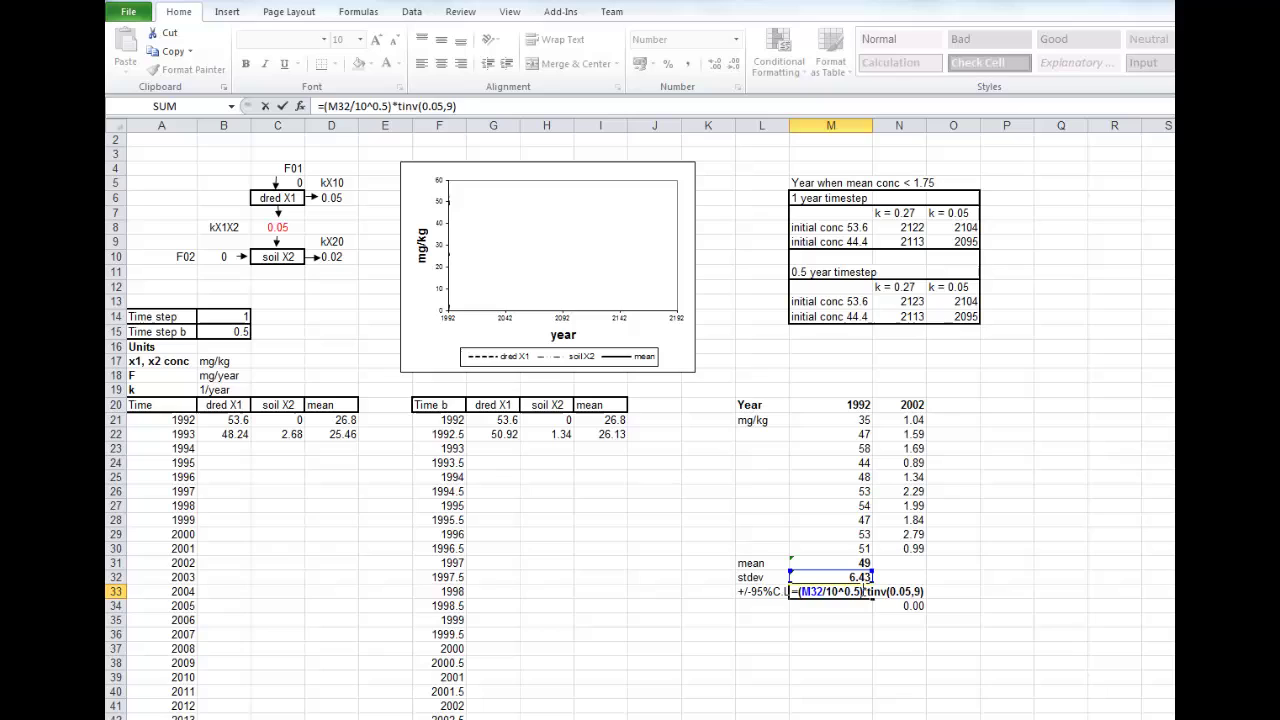
key(Return)
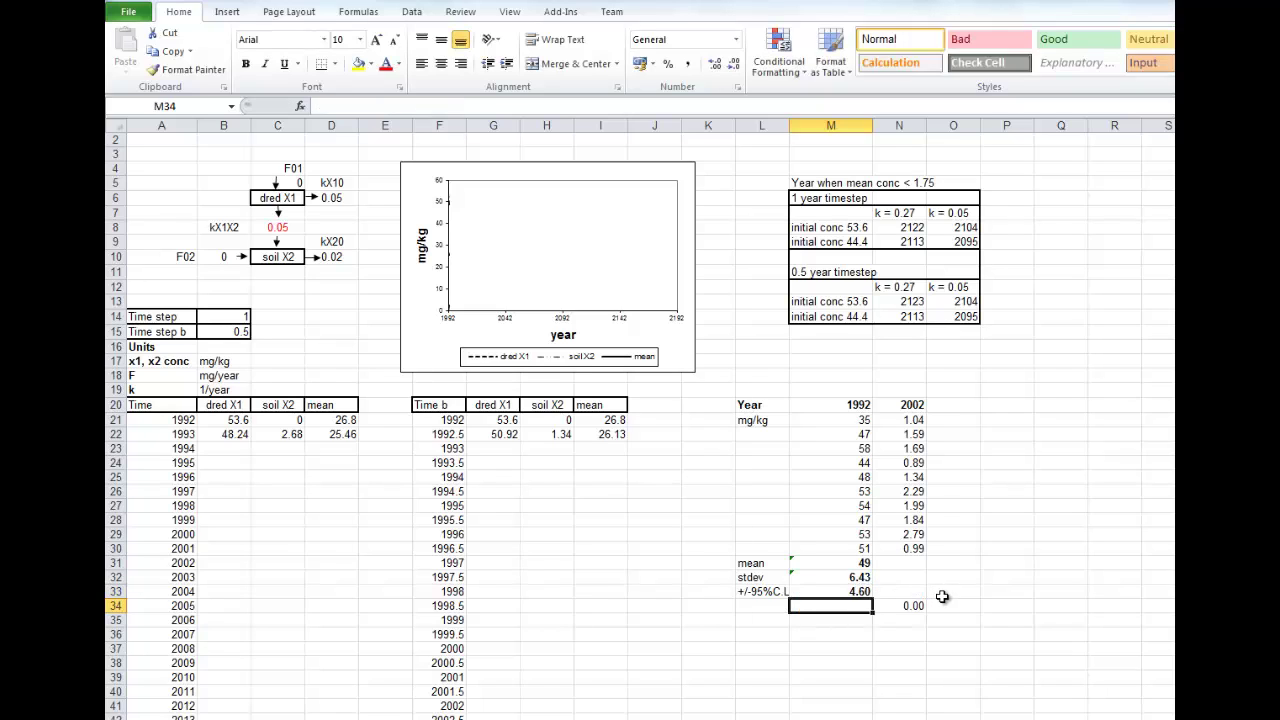
Extend the 1992 statistics block M31:M33 into the 2002 column, giving mean 1.645 and stdev 0.61.
click(856, 565)
drag(856, 566, 916, 594)
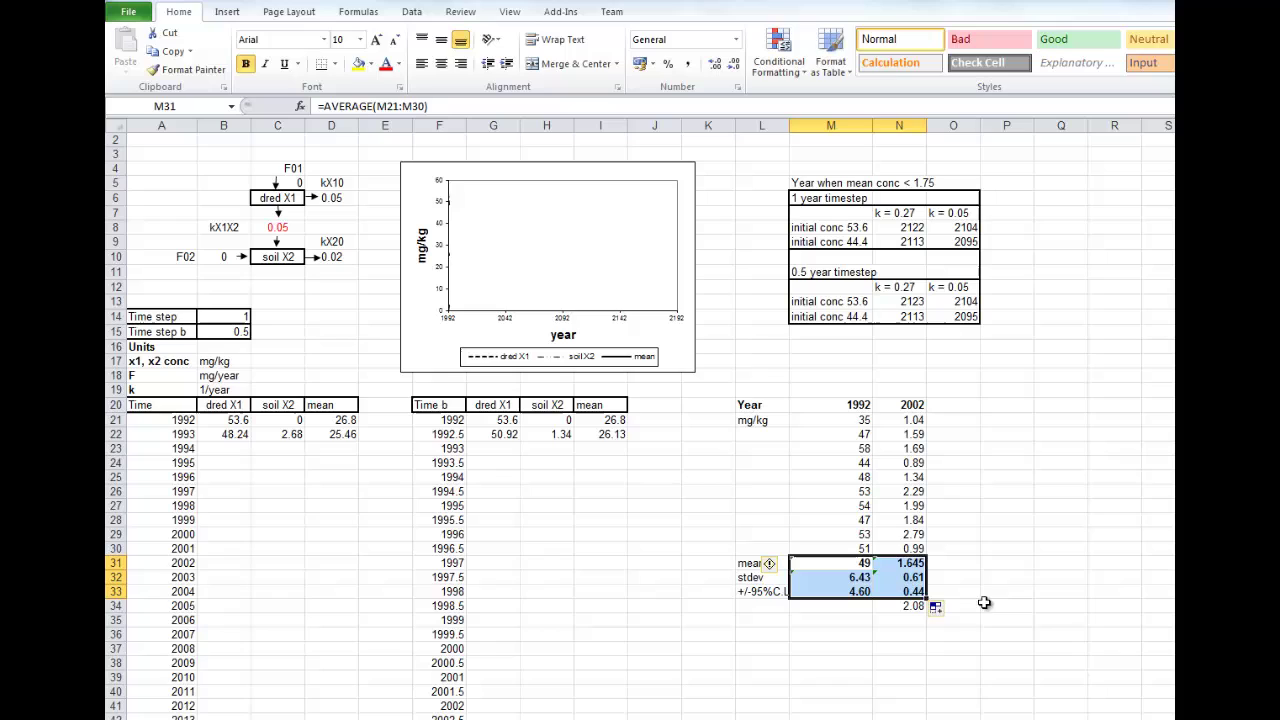
click(852, 636)
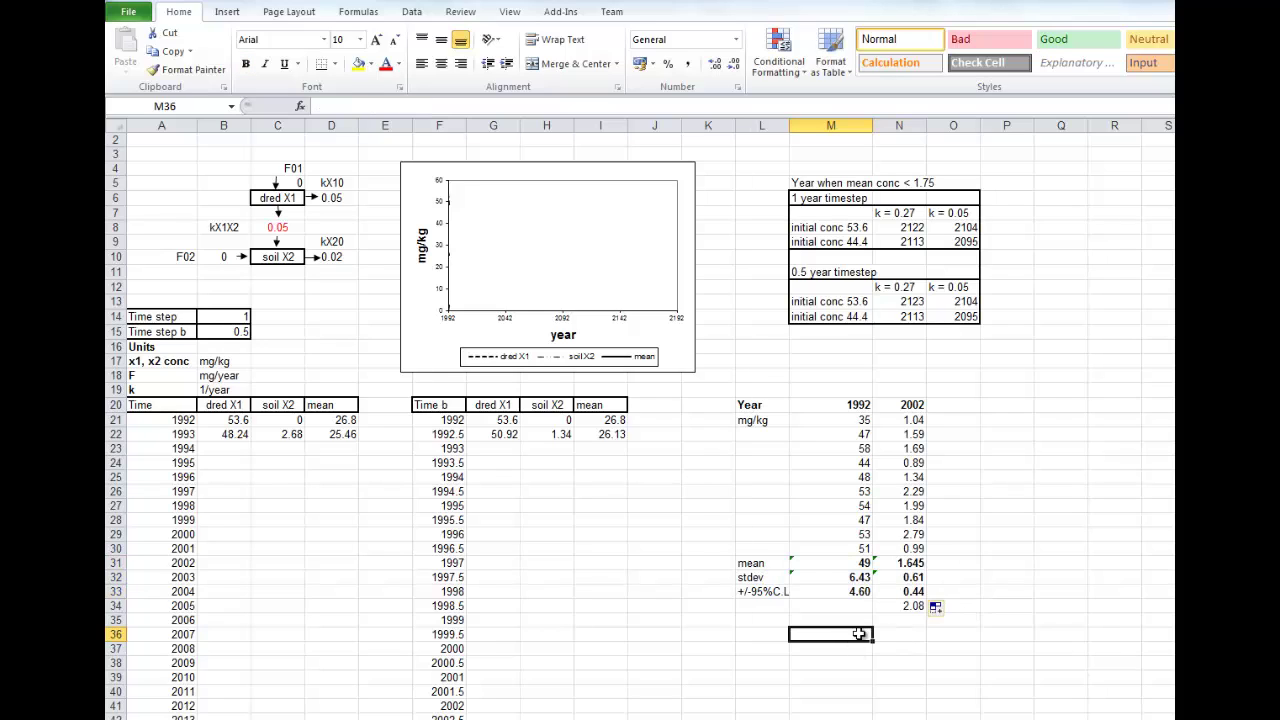
click(903, 608)
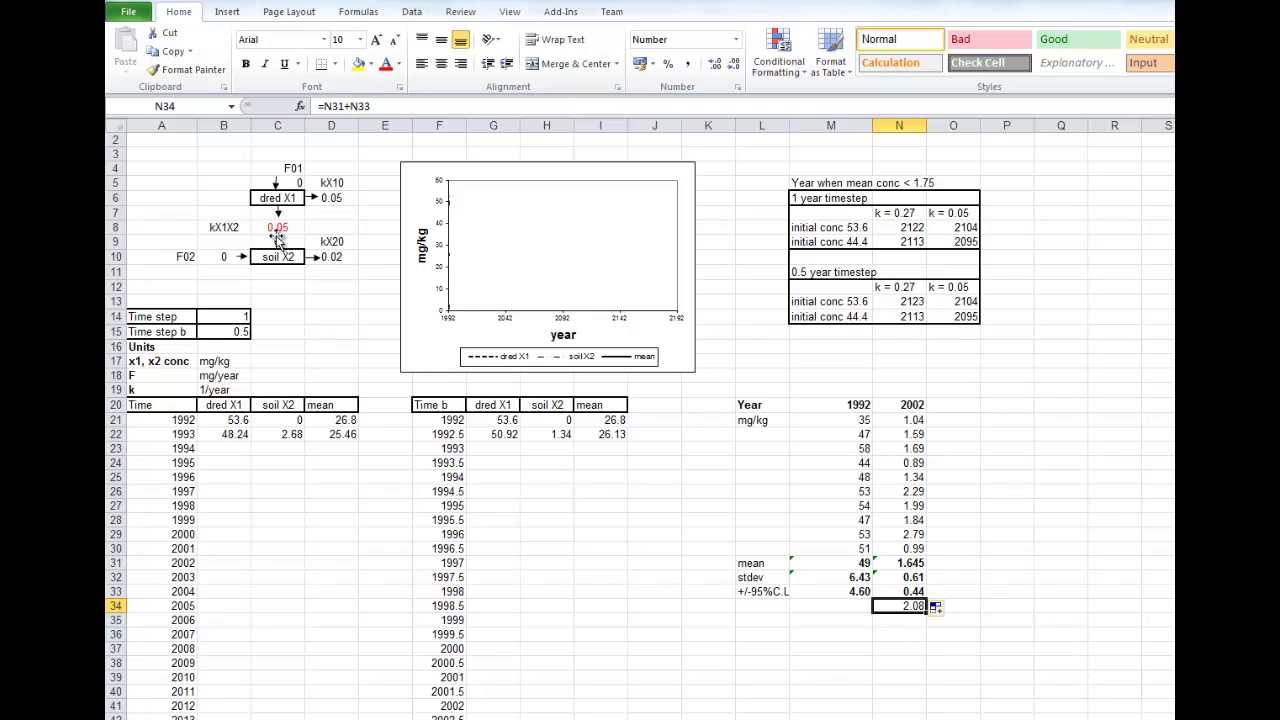
click(230, 420)
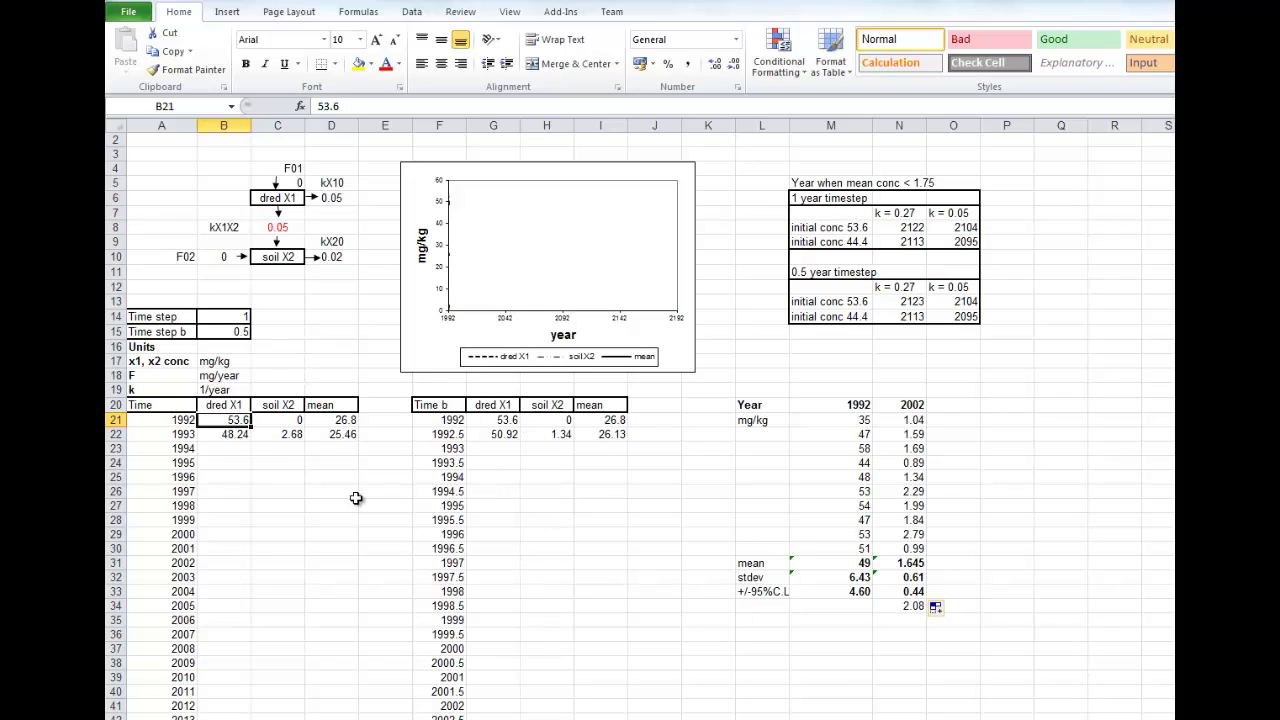
In B22's dred X1 update formula, insert an opening bracket before the kx10*B21 term.
click(233, 436)
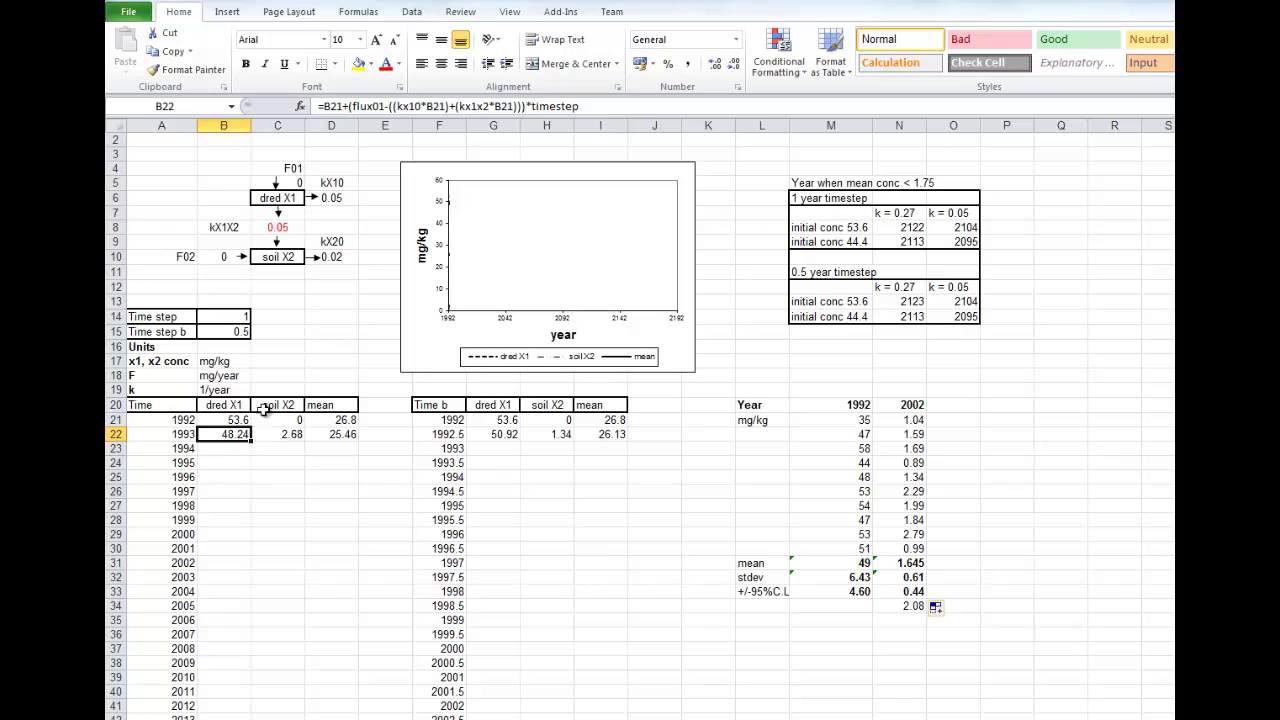
key(F2)
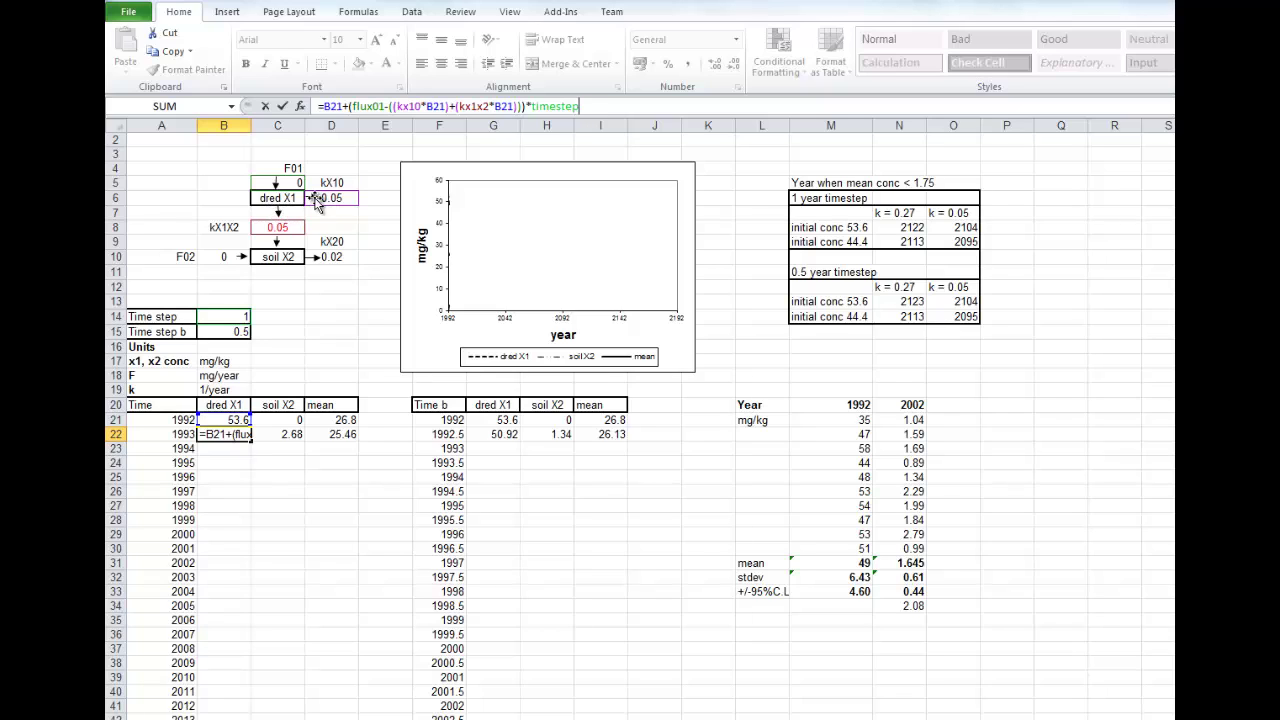
click(396, 106)
text(()
Commit the 1993 dred X1 formula, review C22's soil X2 formula, and check D22's mean =(B22+C22)/2.
click(289, 434)
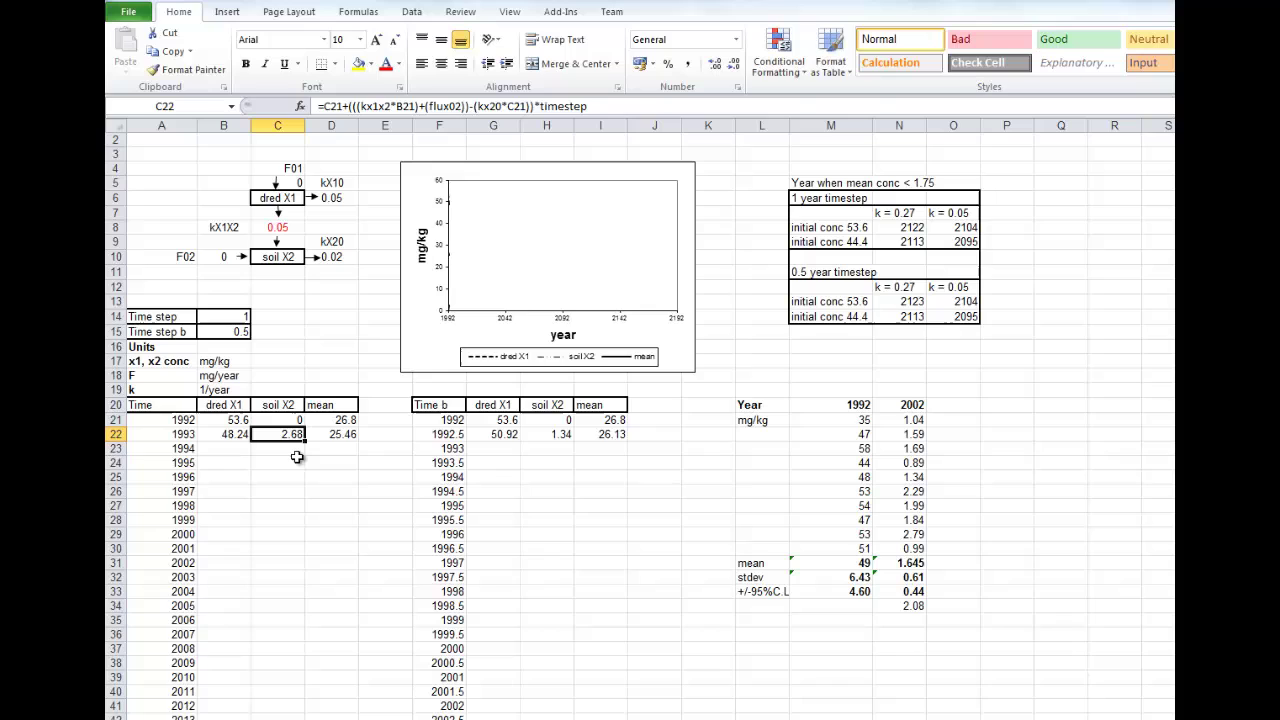
key(F2)
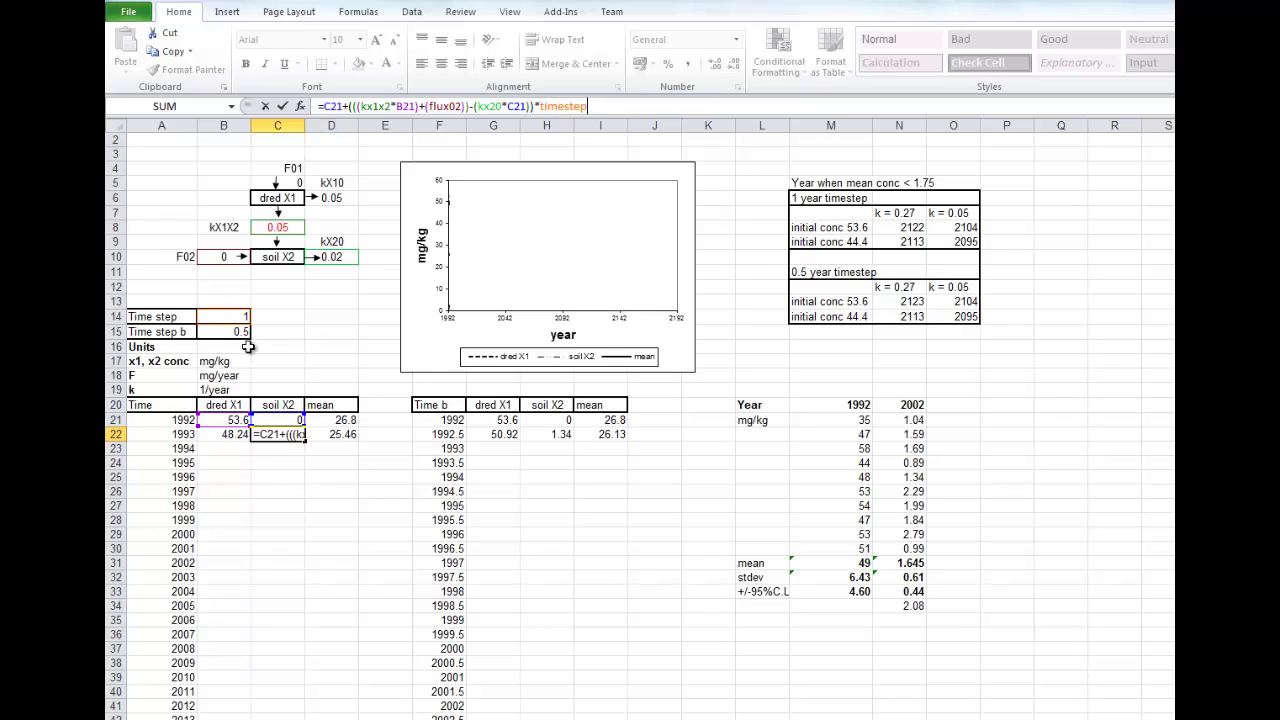
click(263, 453)
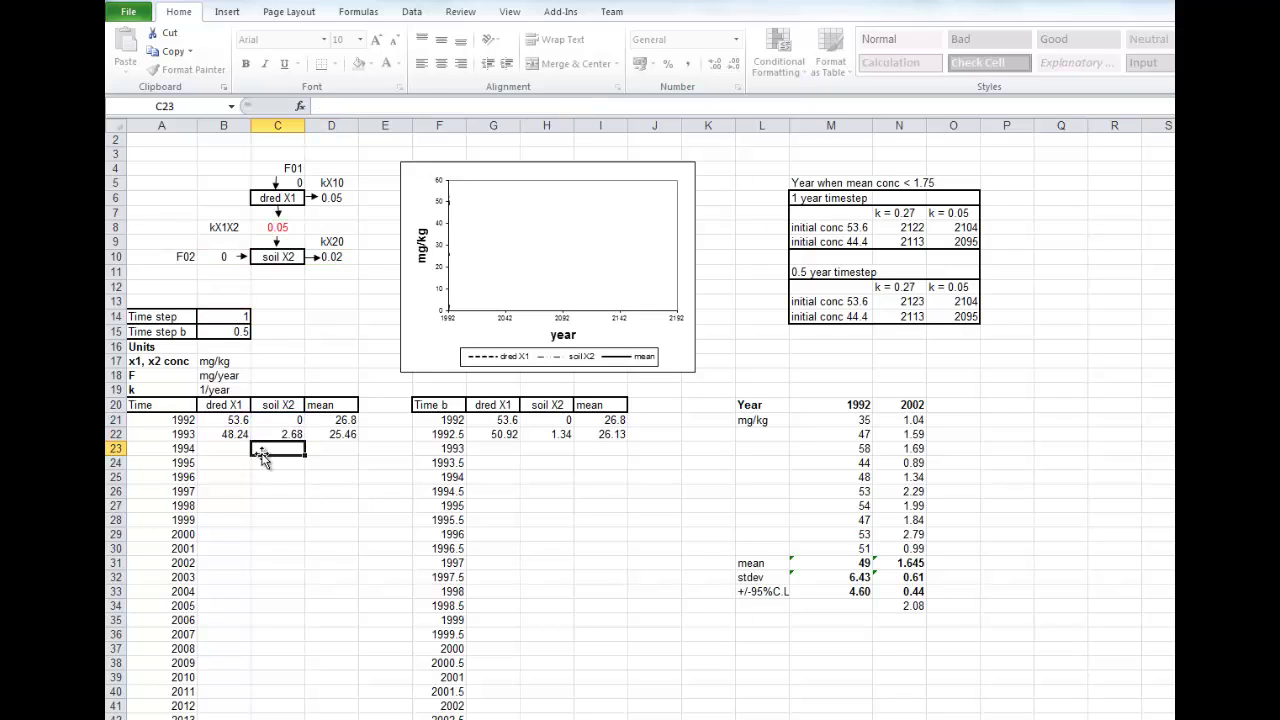
click(340, 434)
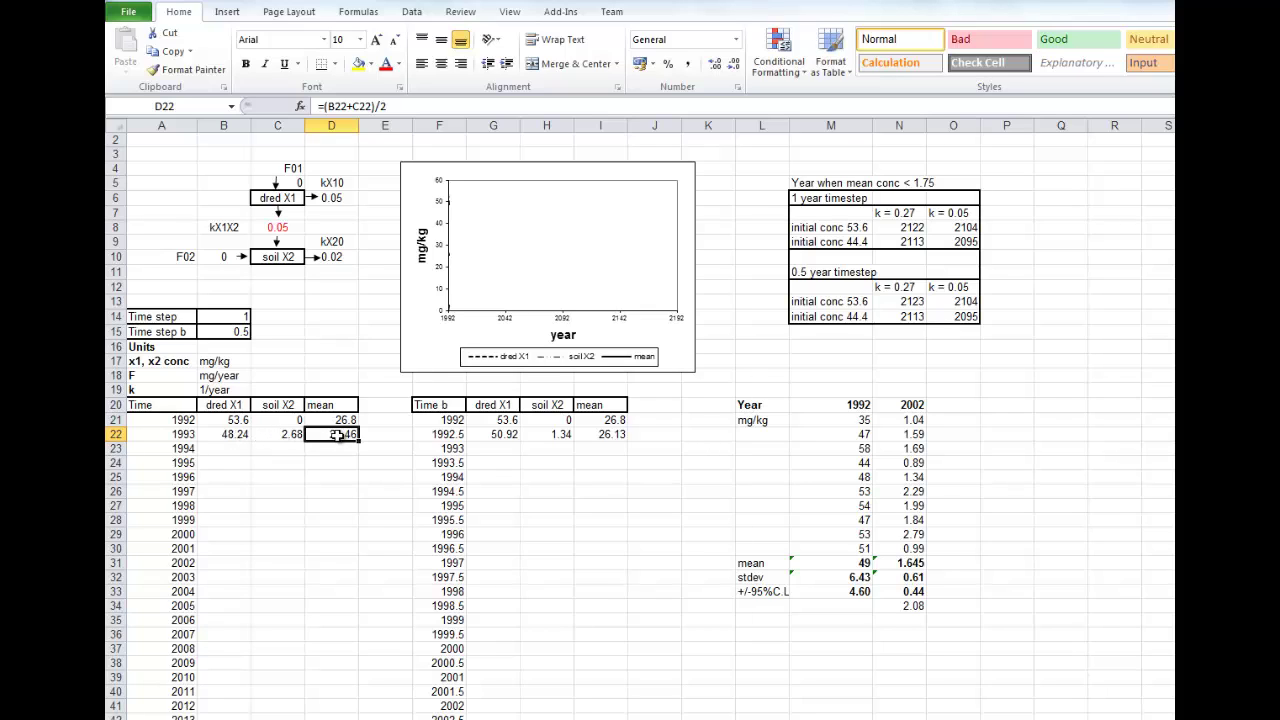
Fill the 1993 dred X1, soil X2 and mean formulas B22:D22 down the 1-year table.
drag(226, 436, 345, 437)
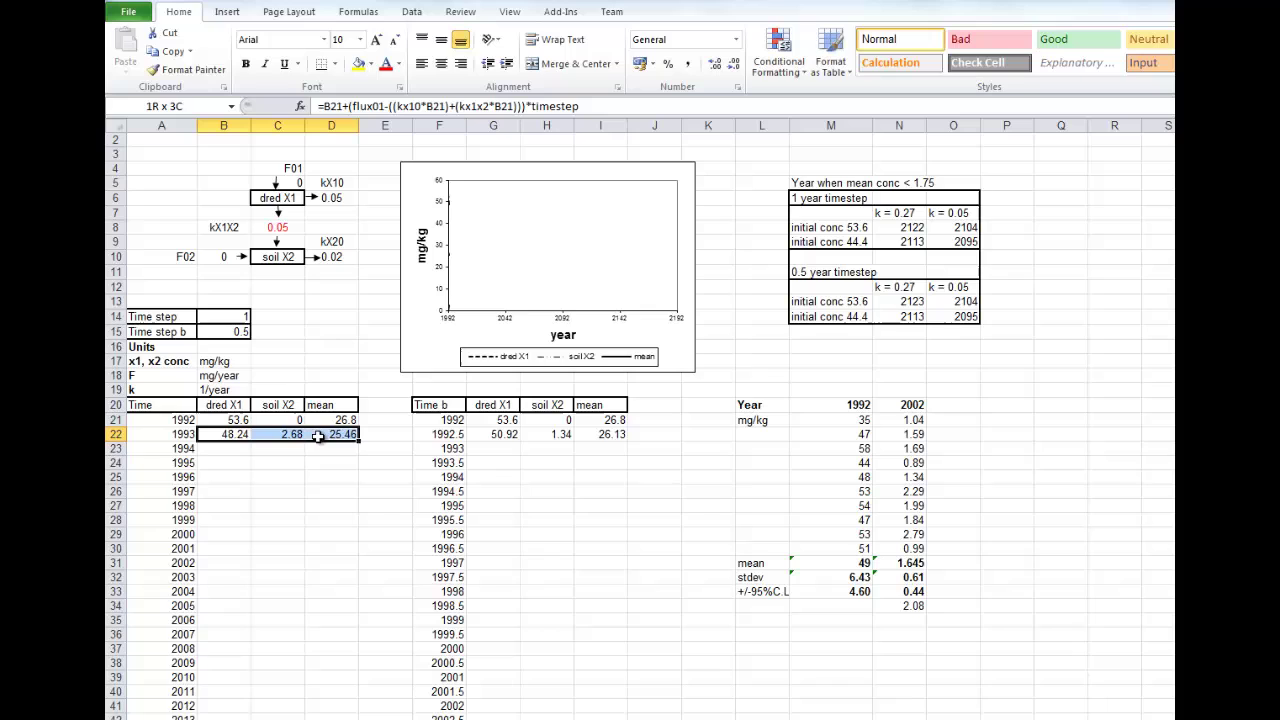
double_click(358, 444)
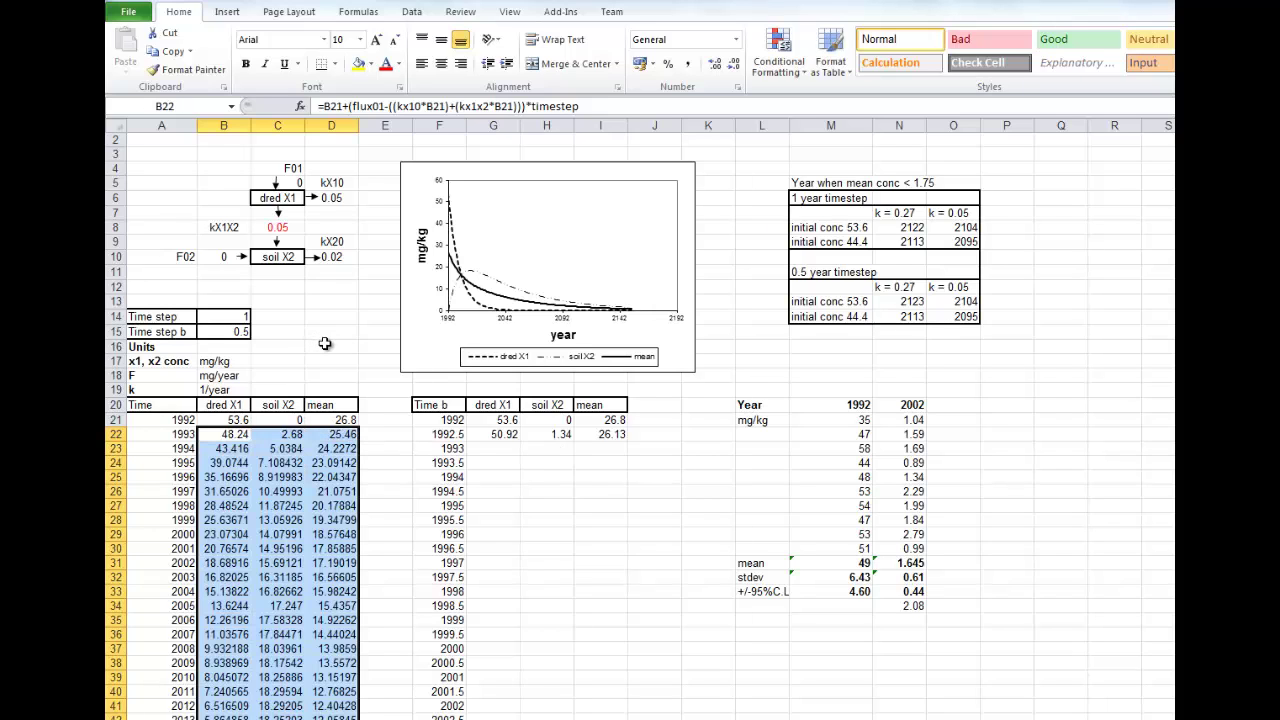
Fill the 1992.5 formulas G22:I22 down to 2152 and select the final dred X1 and soil X2 values.
click(492, 435)
drag(492, 435, 602, 437)
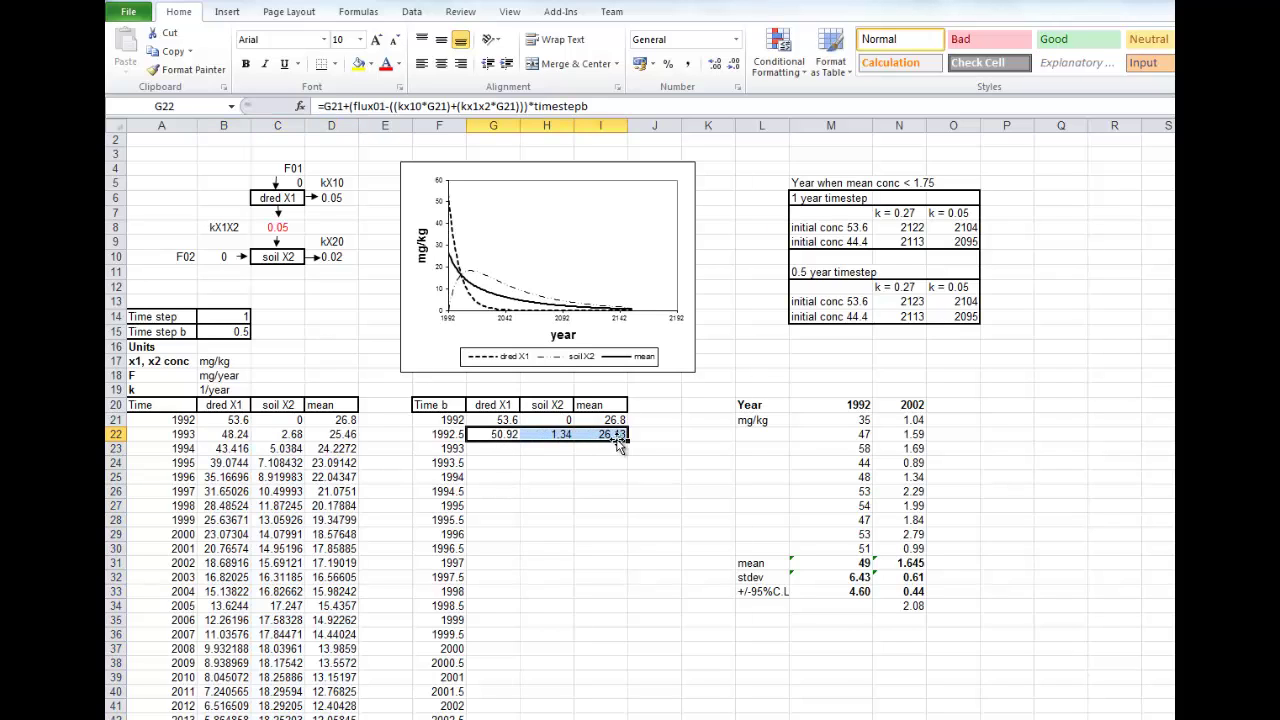
double_click(629, 439)
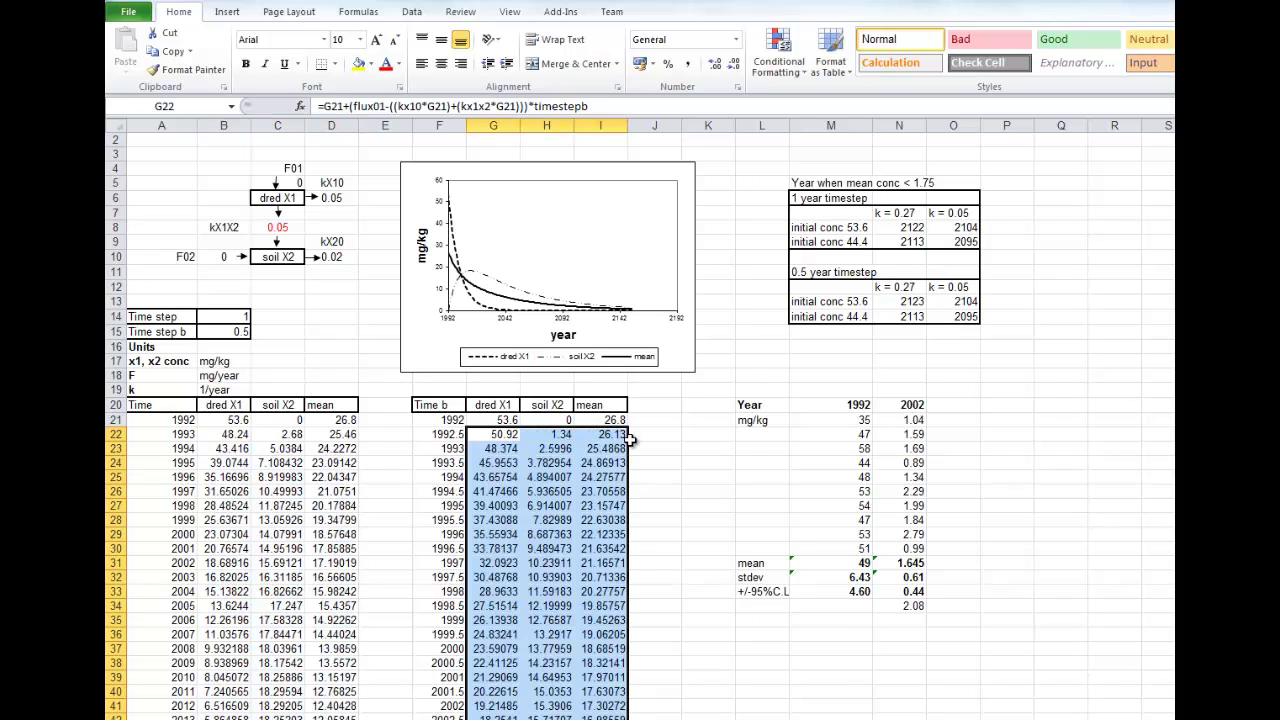
click(485, 436)
key(ctrl+Down)
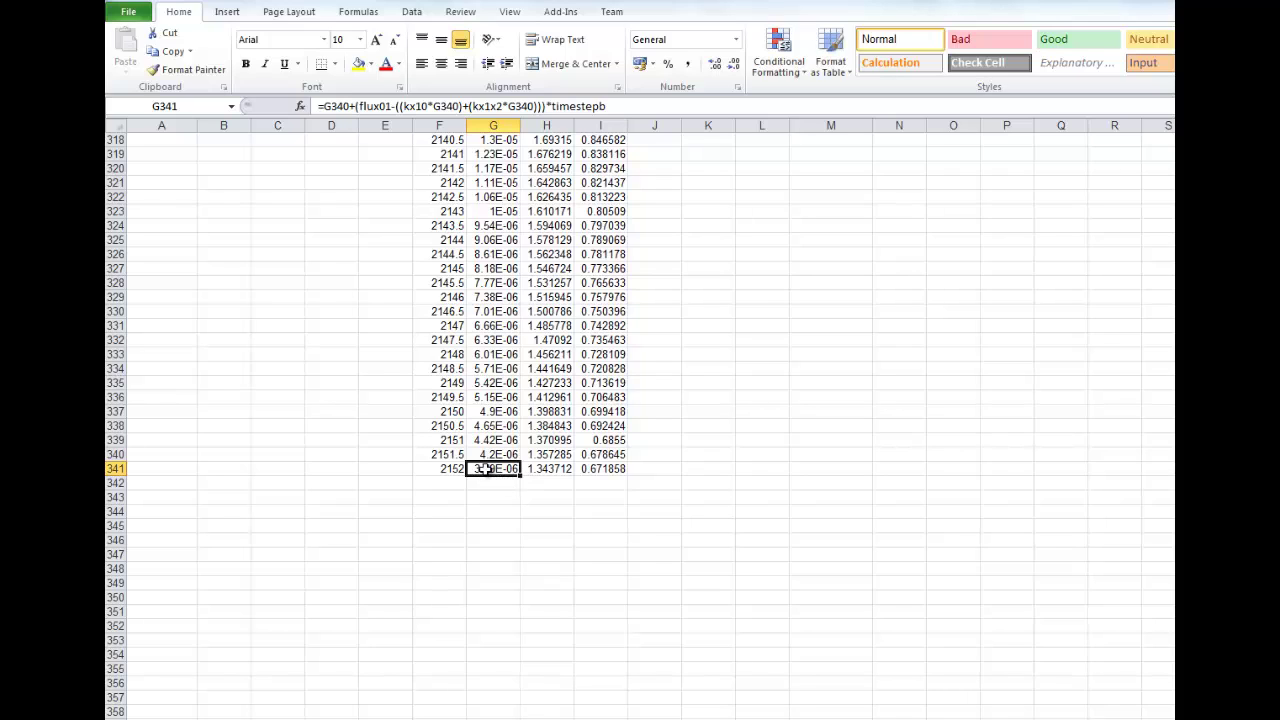
drag(487, 469, 558, 470)
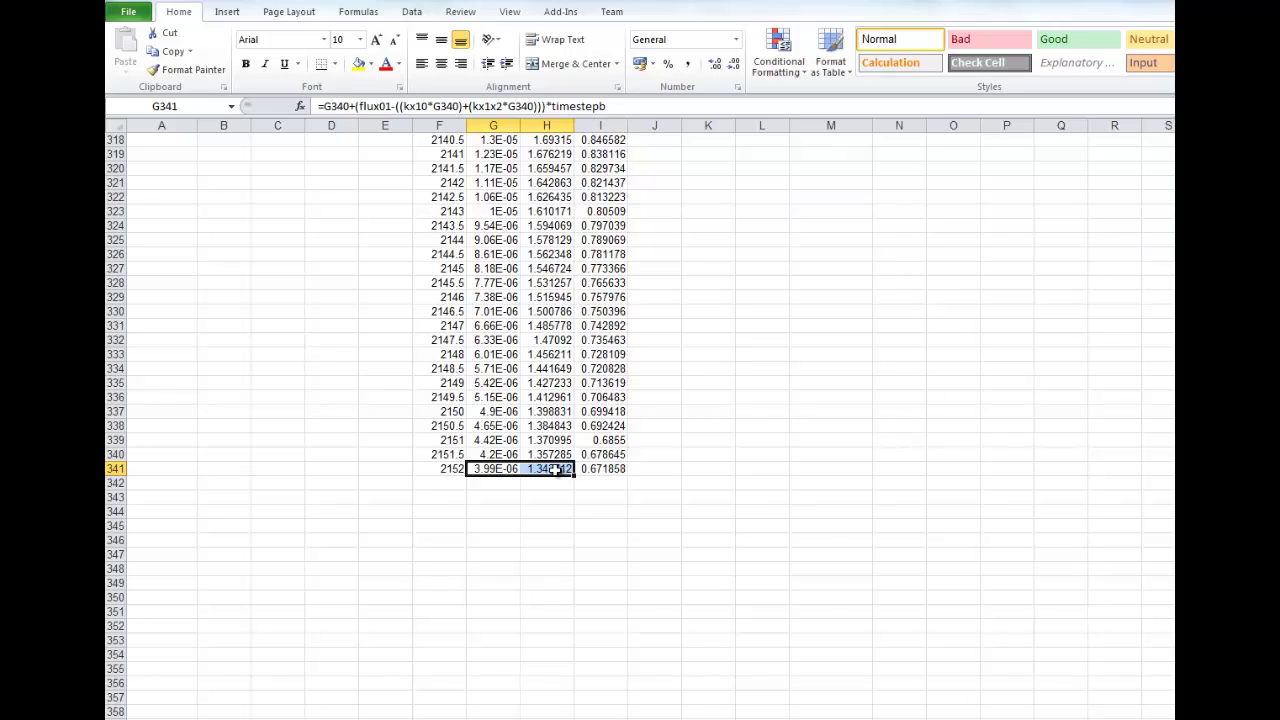
Paste the half-year 2152 values 3.99E-06 and 1.343712 as plain numbers into B183:C183.
right_click(557, 471)
click(595, 500)
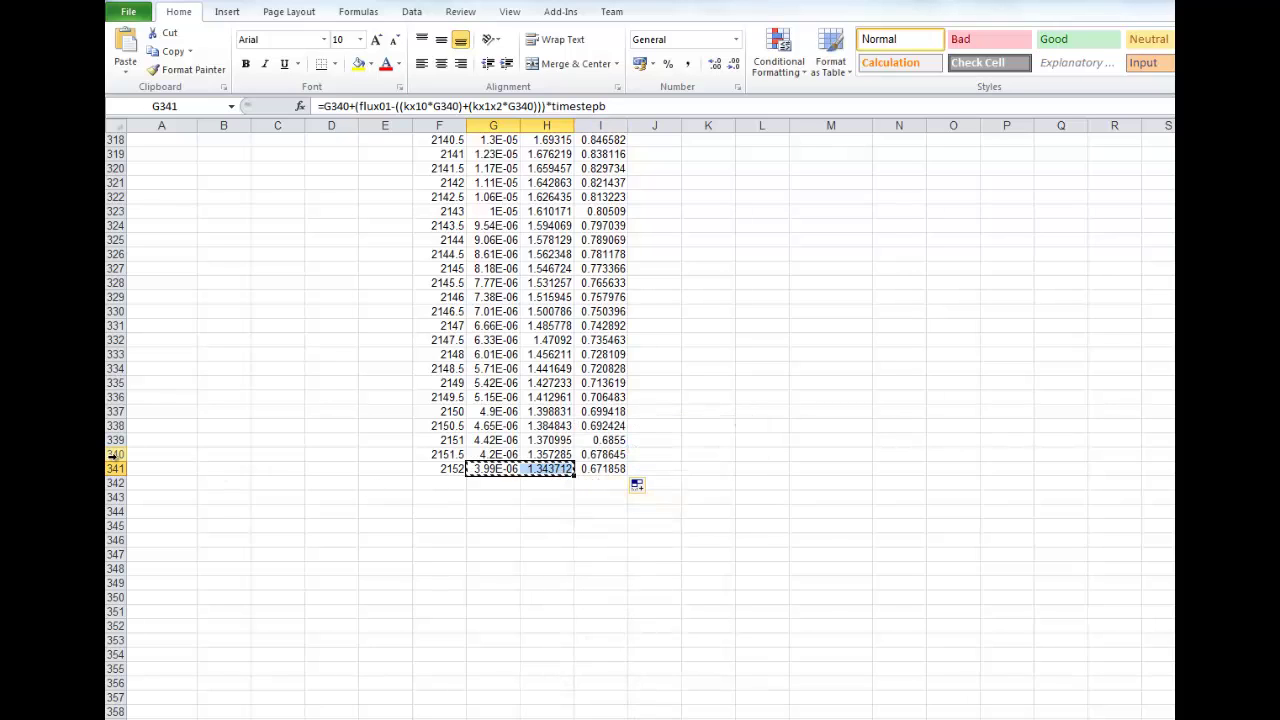
scroll(180, 467, up, 20)
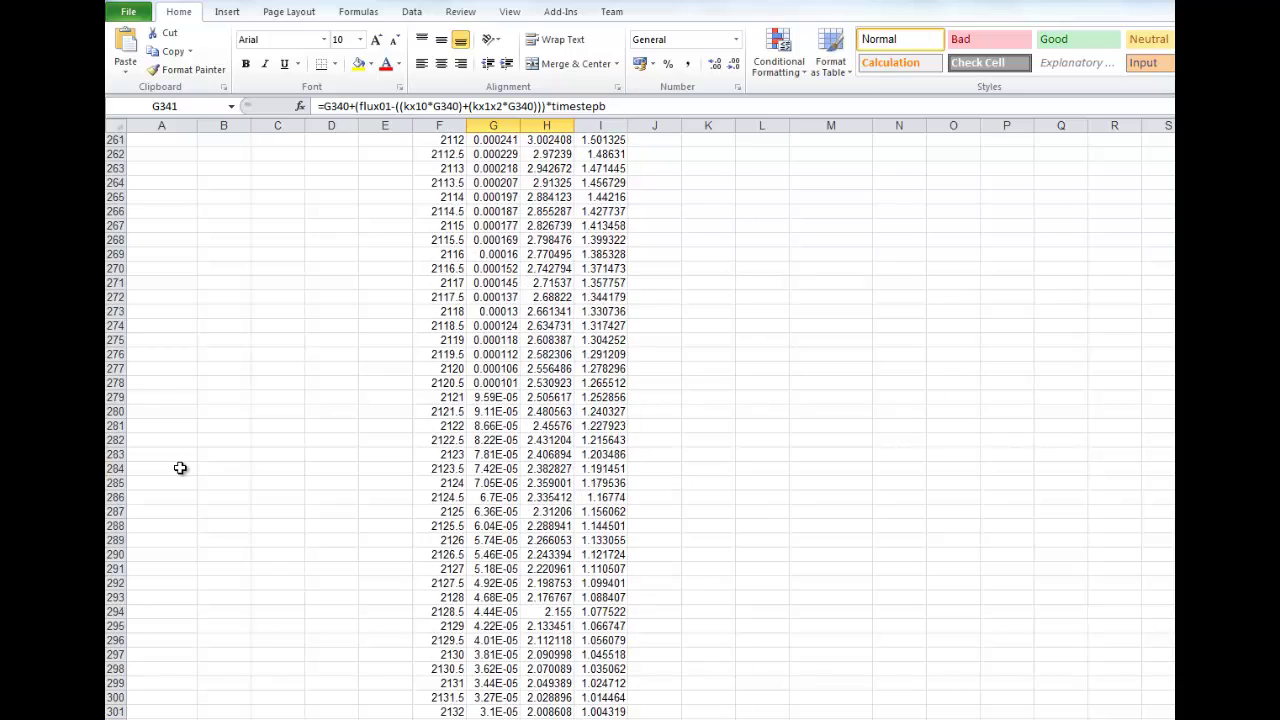
scroll(180, 467, up, 8)
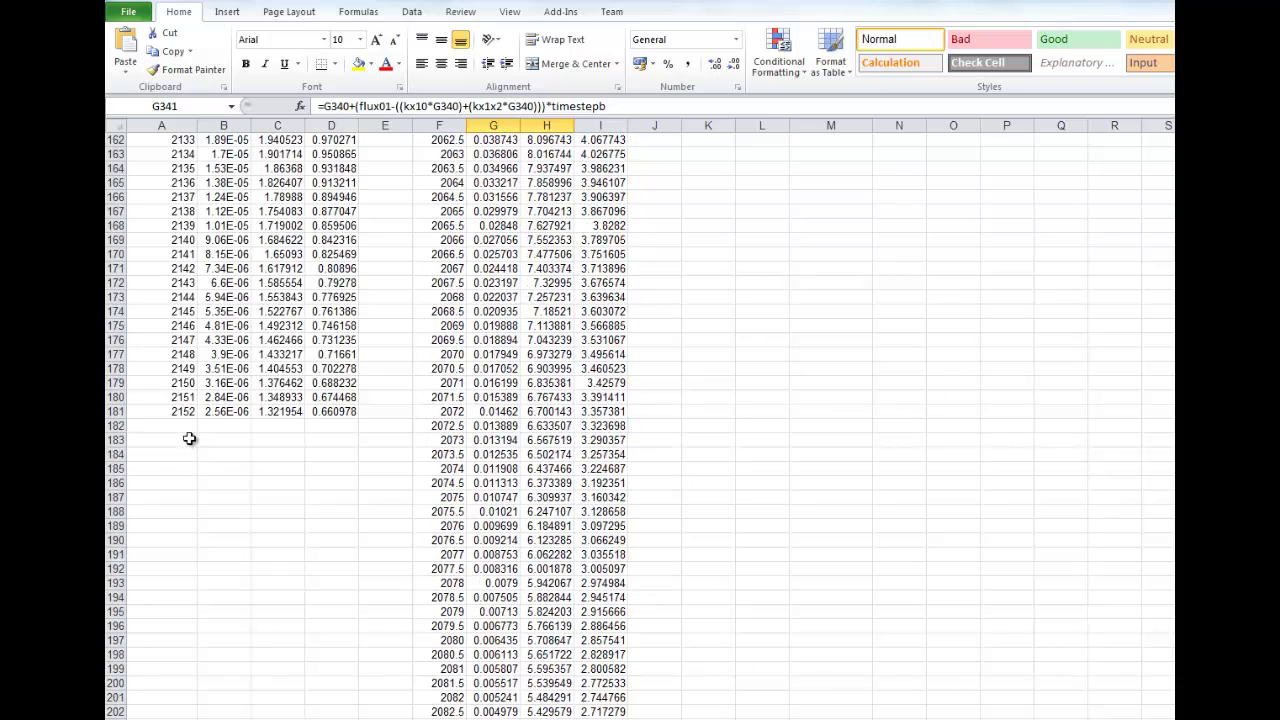
click(225, 440)
right_click(225, 440)
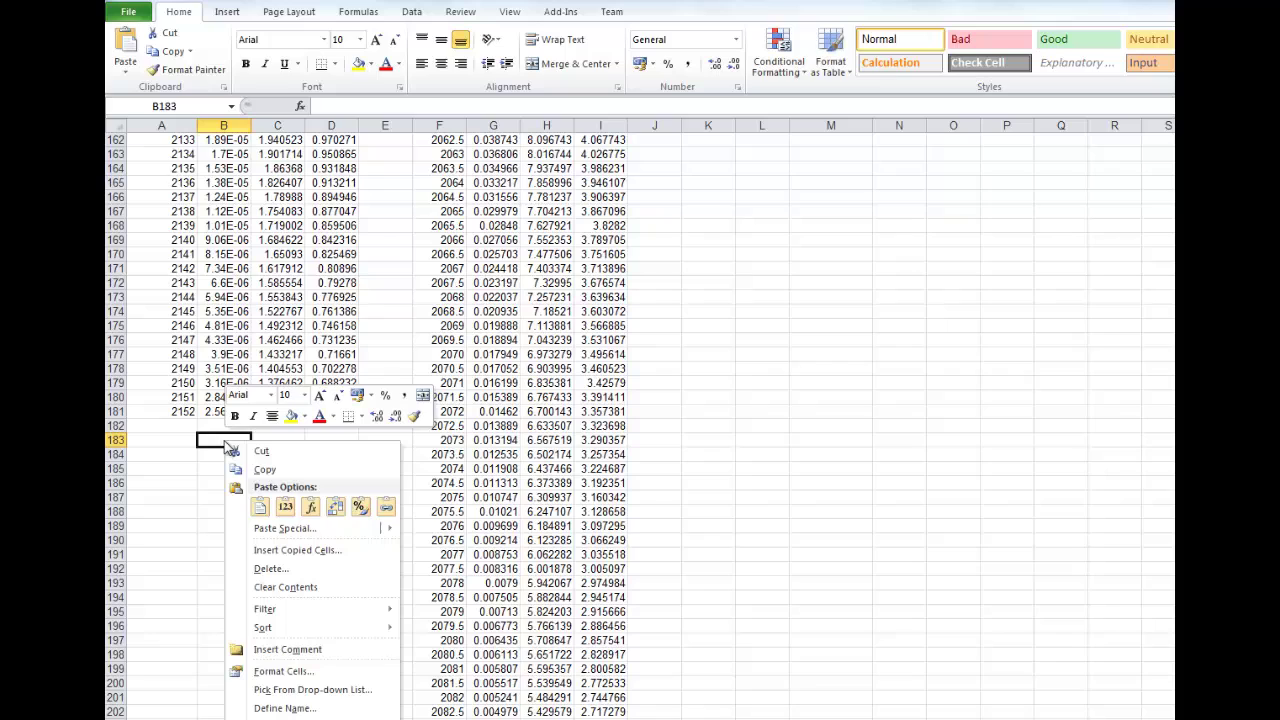
click(260, 511)
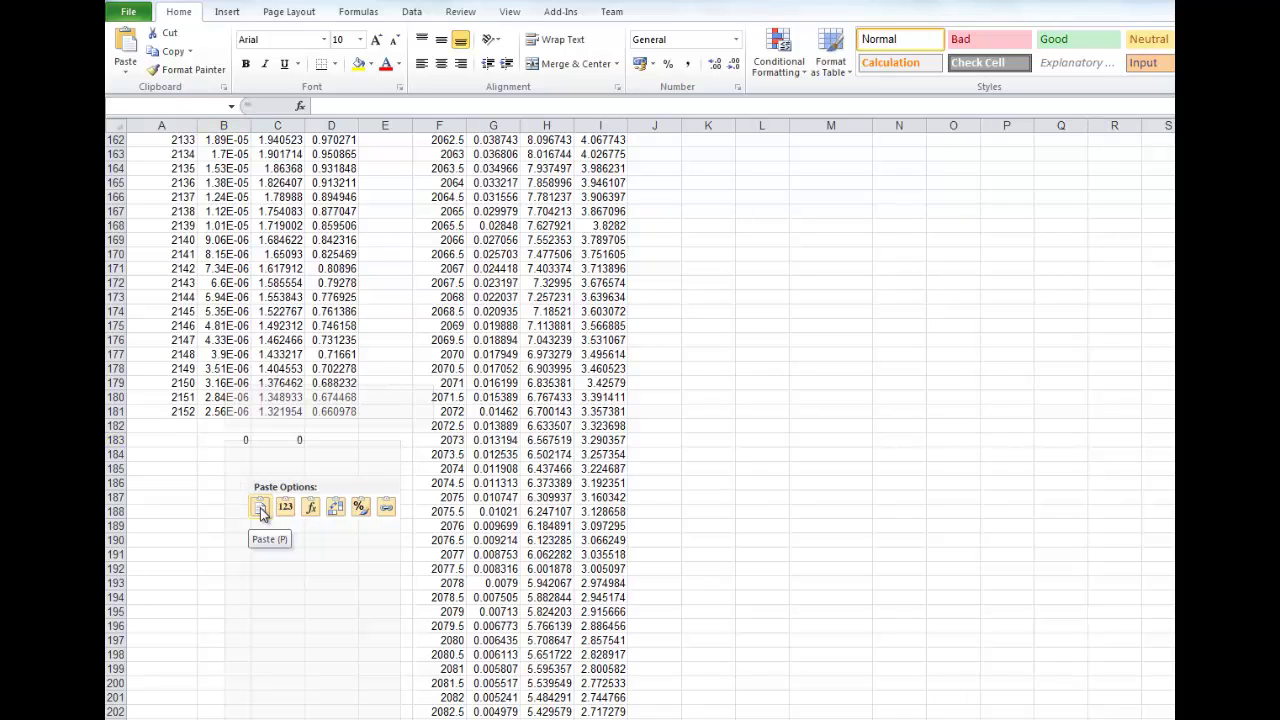
click(285, 507)
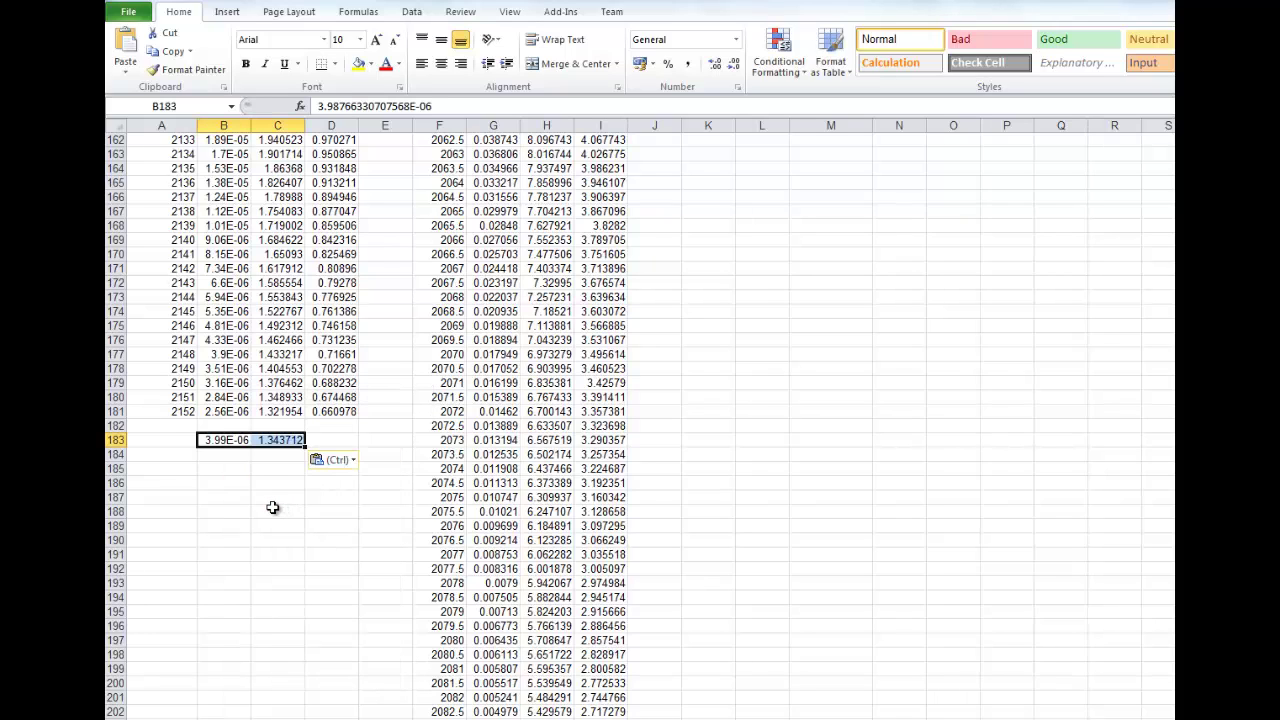
click(272, 508)
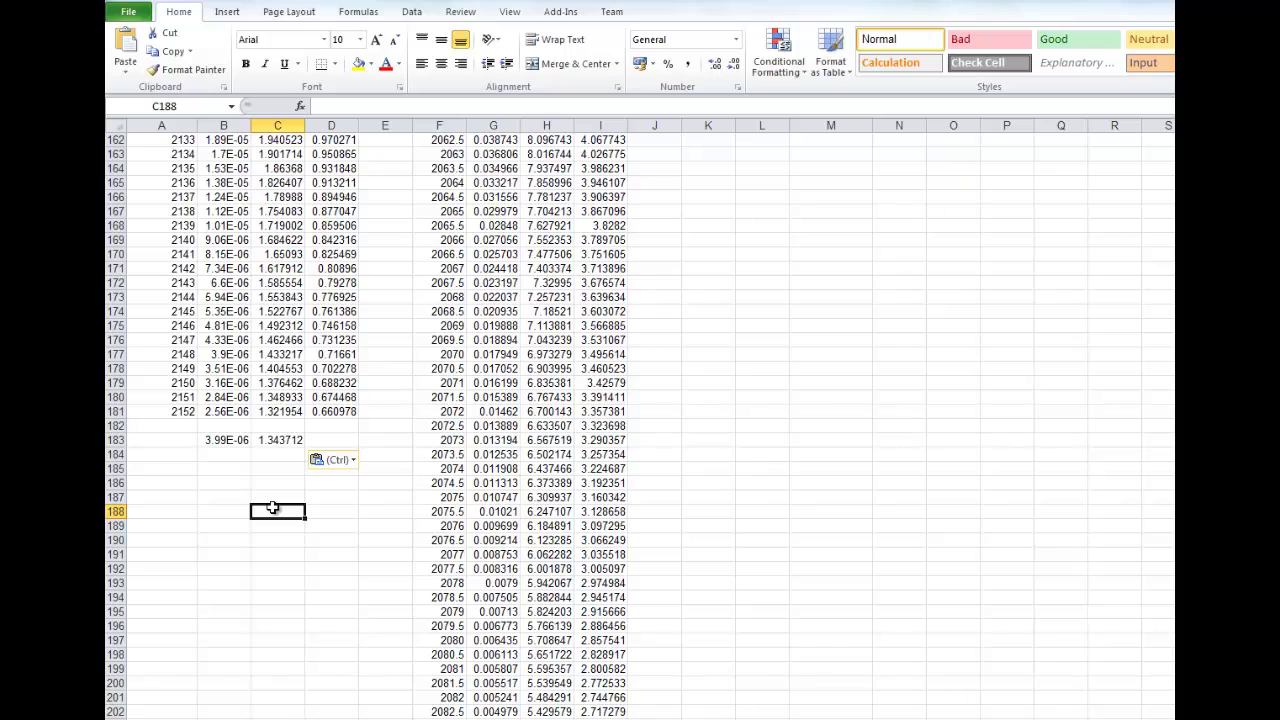
Compare the pasted half-year dred X1 and soil X2 values with the 1-year 2152 row.
click(218, 440)
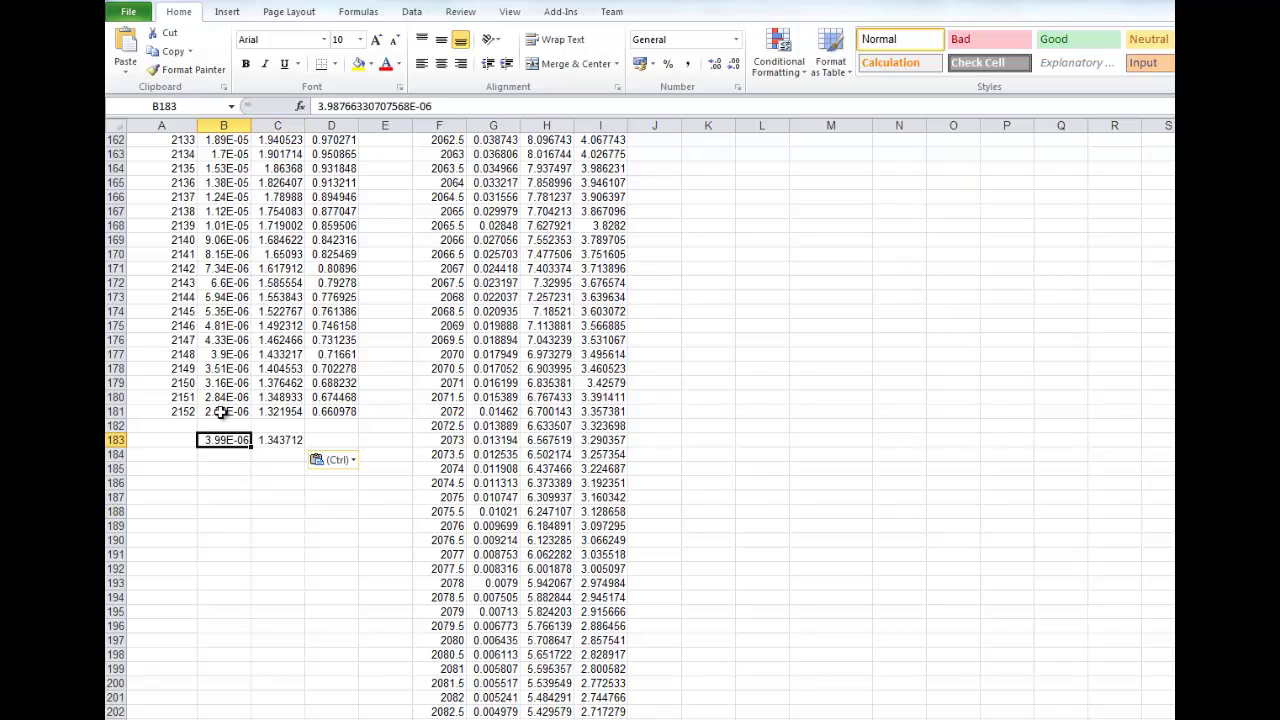
click(220, 412)
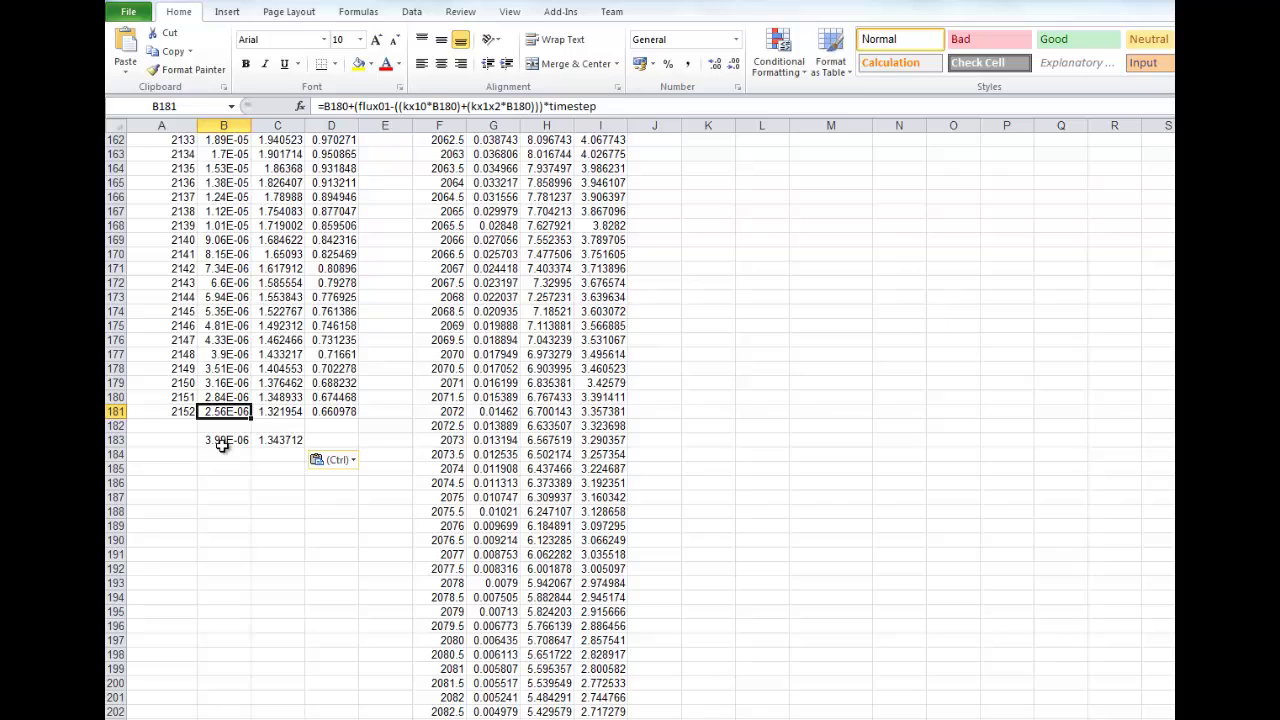
click(222, 441)
click(222, 414)
click(283, 412)
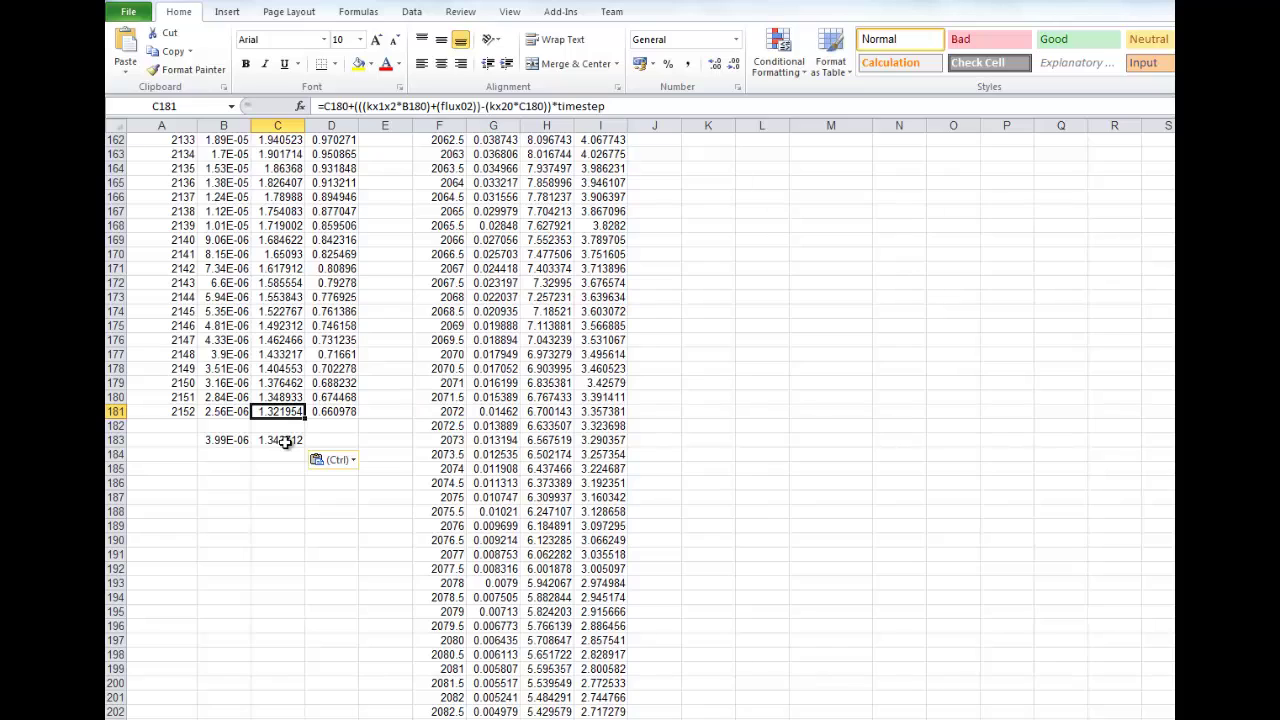
click(284, 441)
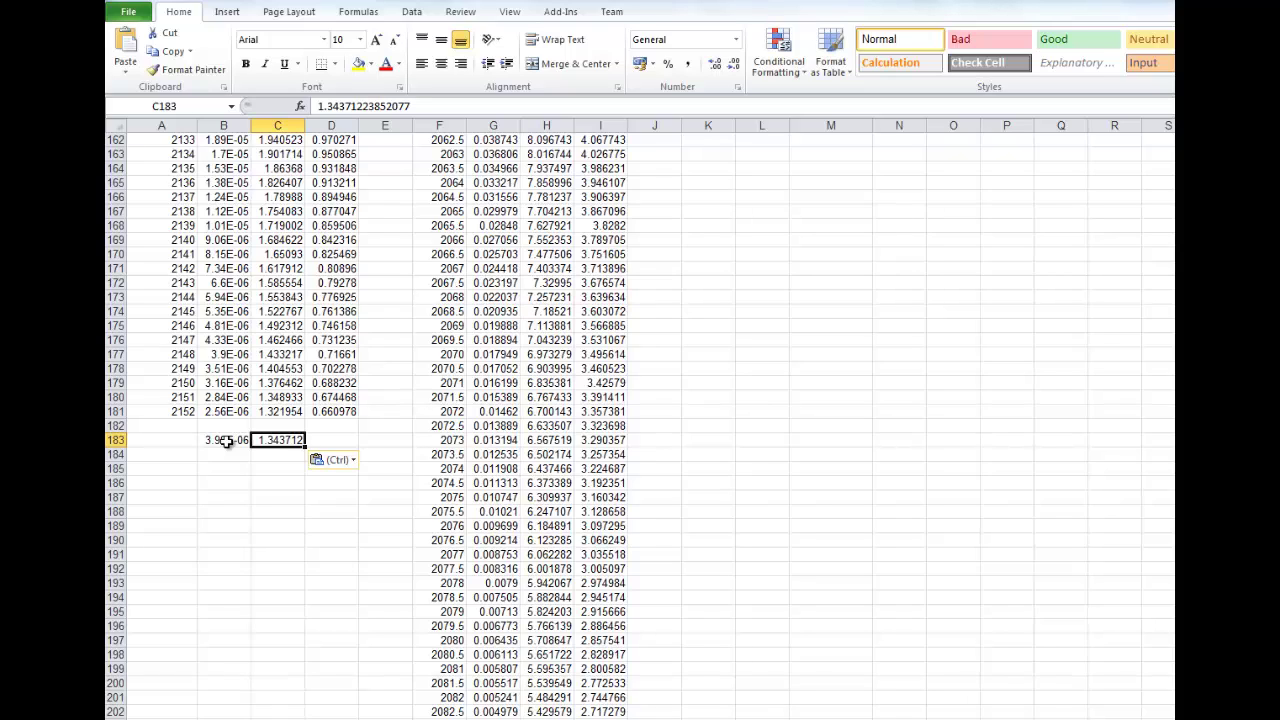
click(277, 412)
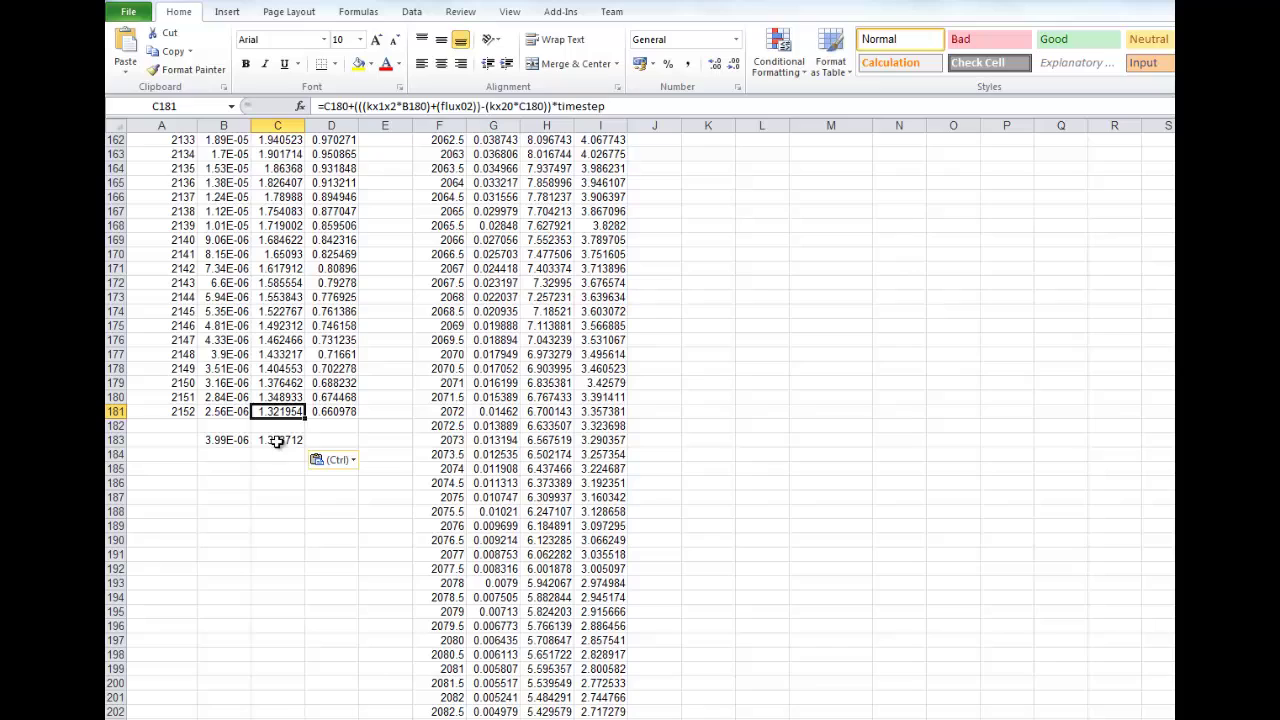
click(277, 441)
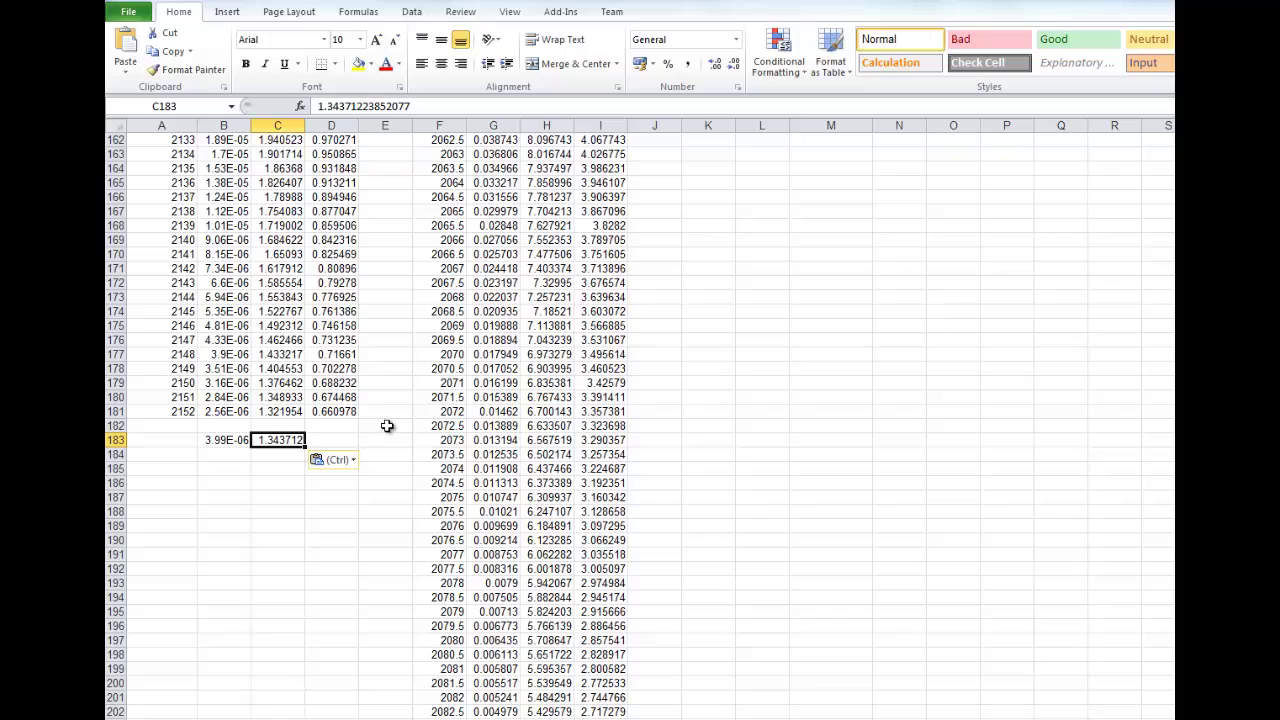
Change the 1992 dred X1 starting concentration in B21 from 53.6 to 44.4.
key(ctrl+Up)
key(ctrl+Up)
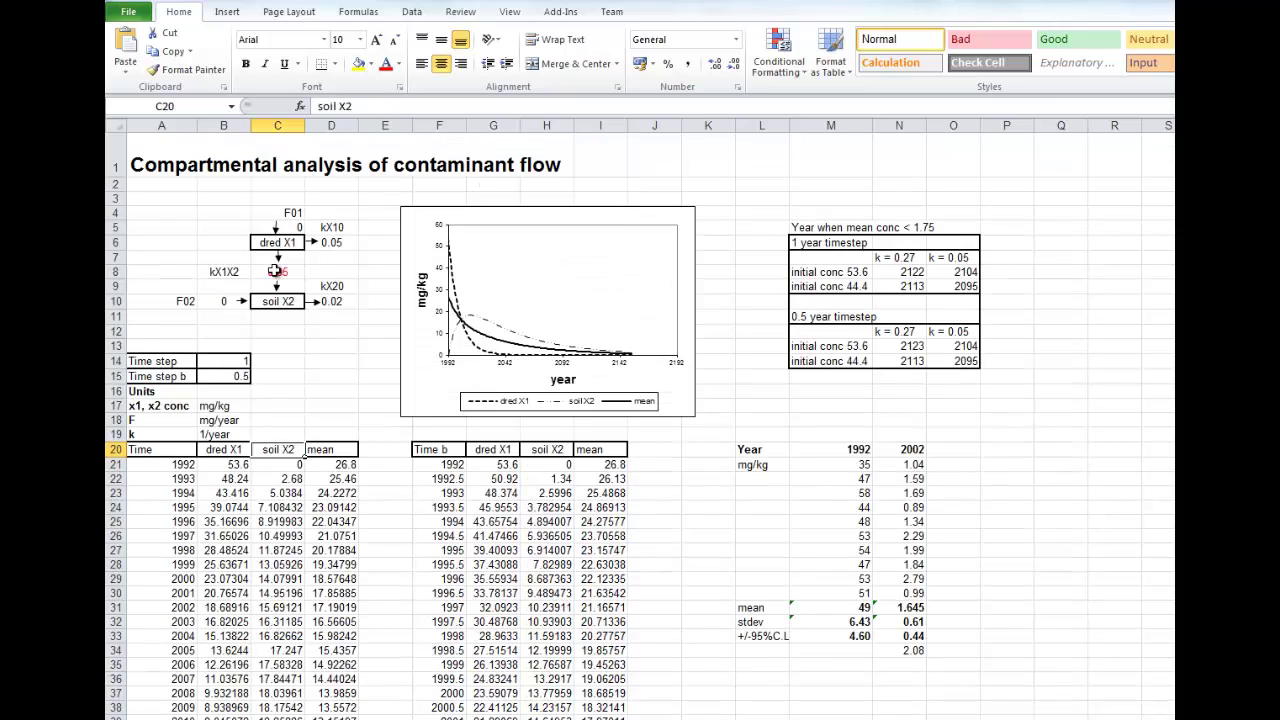
click(229, 464)
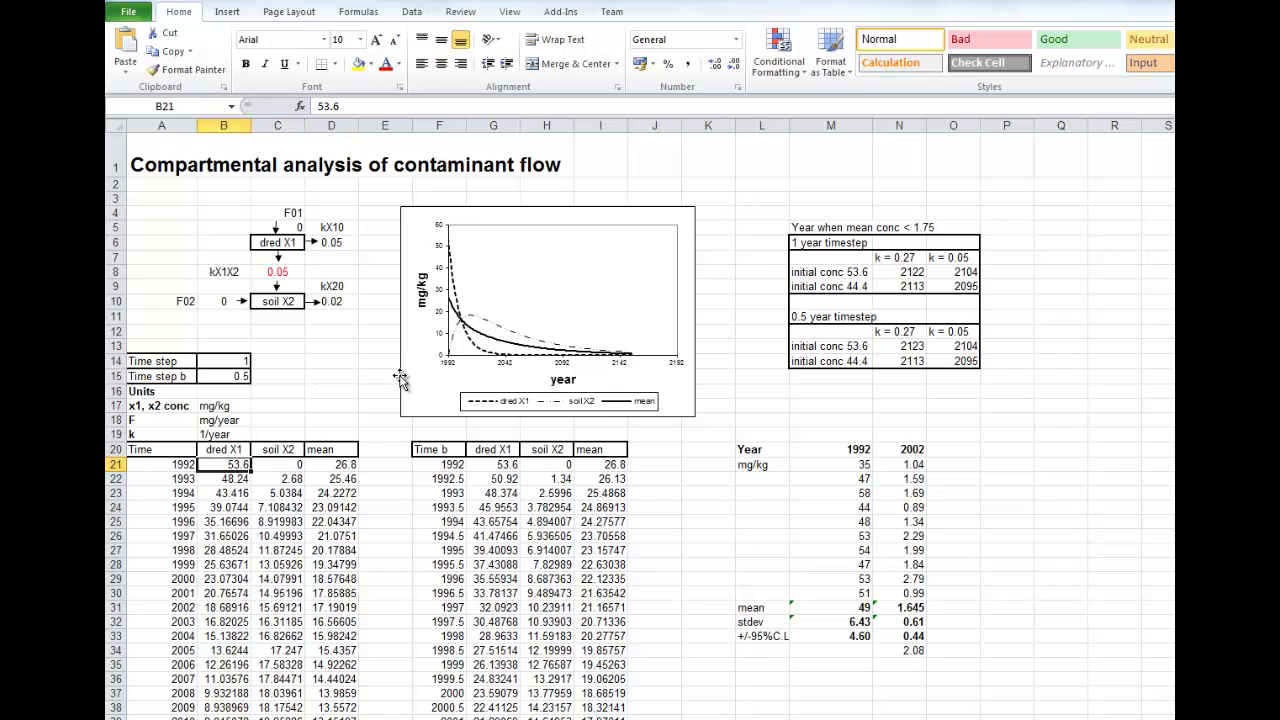
text(44.4)
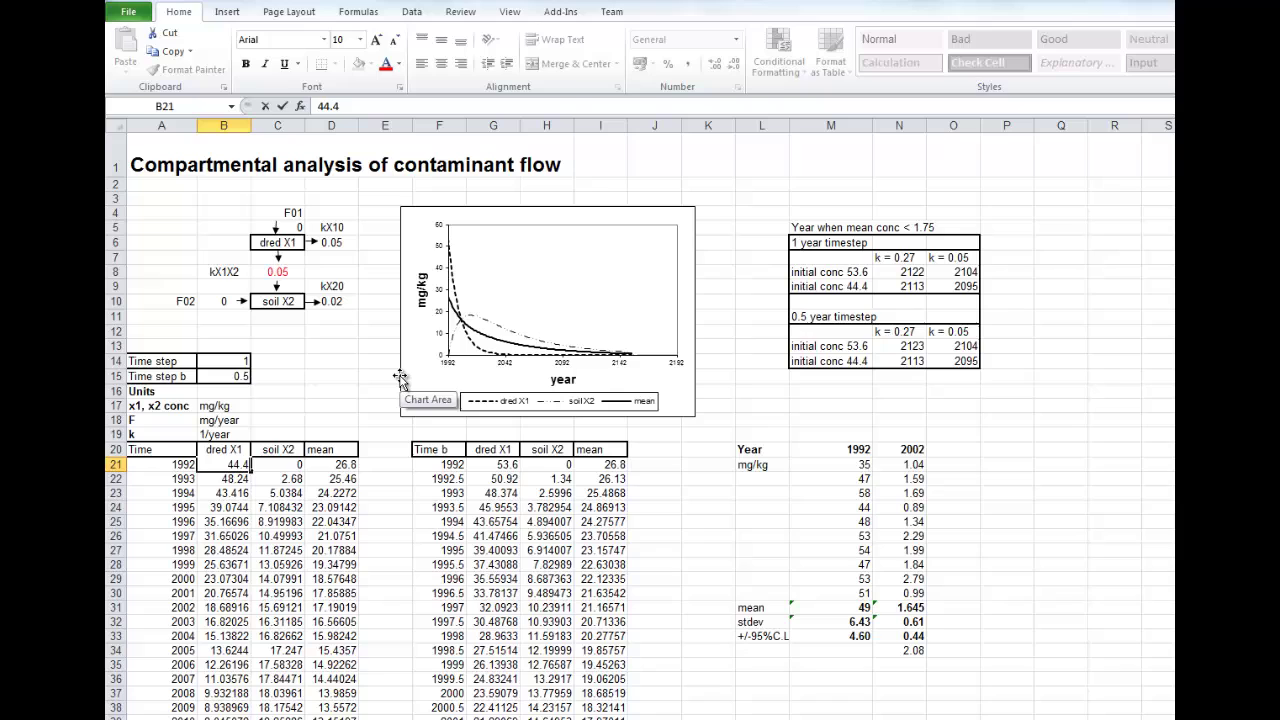
key(Return)
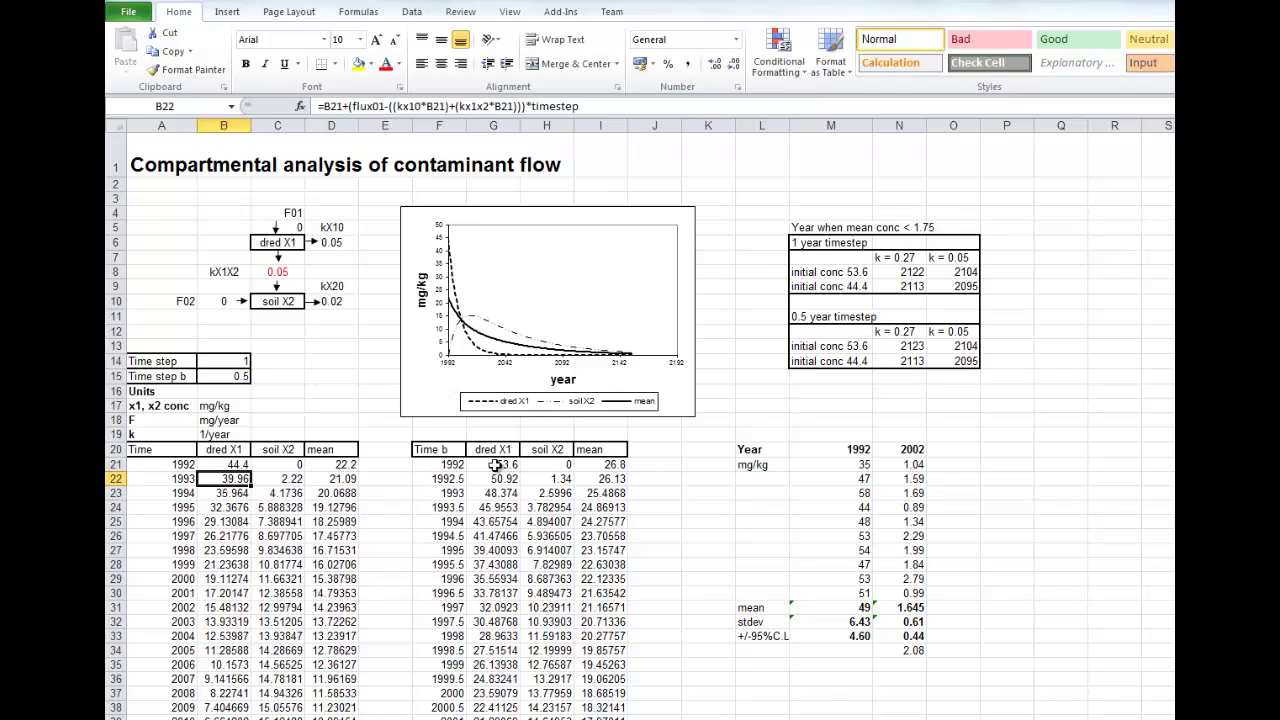
Set kX1X2 in C8 to 0.27 and check the resulting 2002 dred X1 value of 0.938582.
click(266, 270)
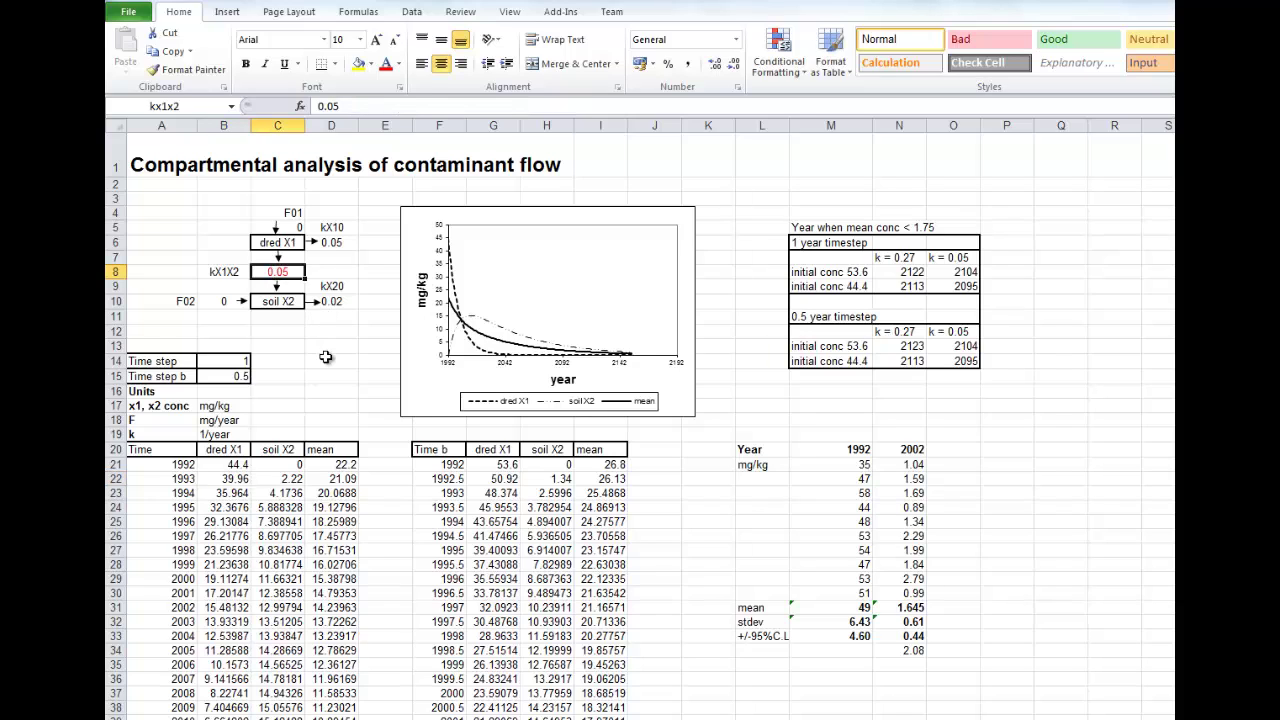
text(0.)
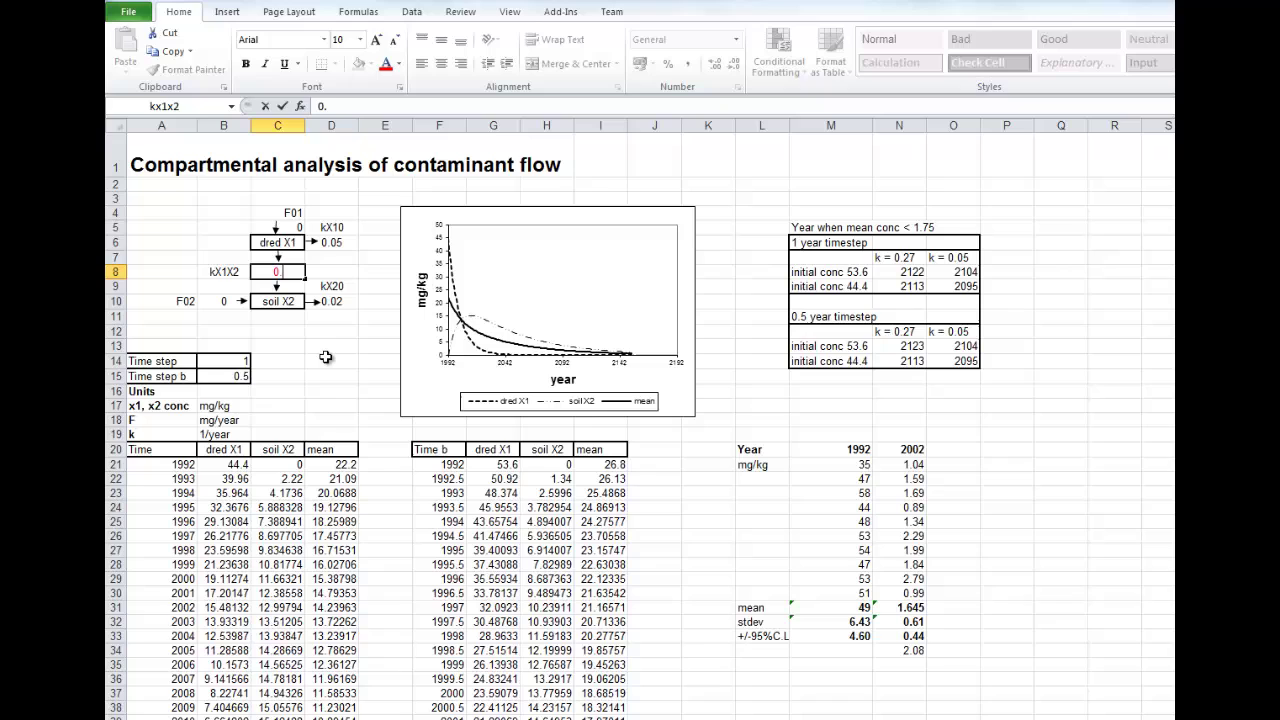
text(27)
key(Return)
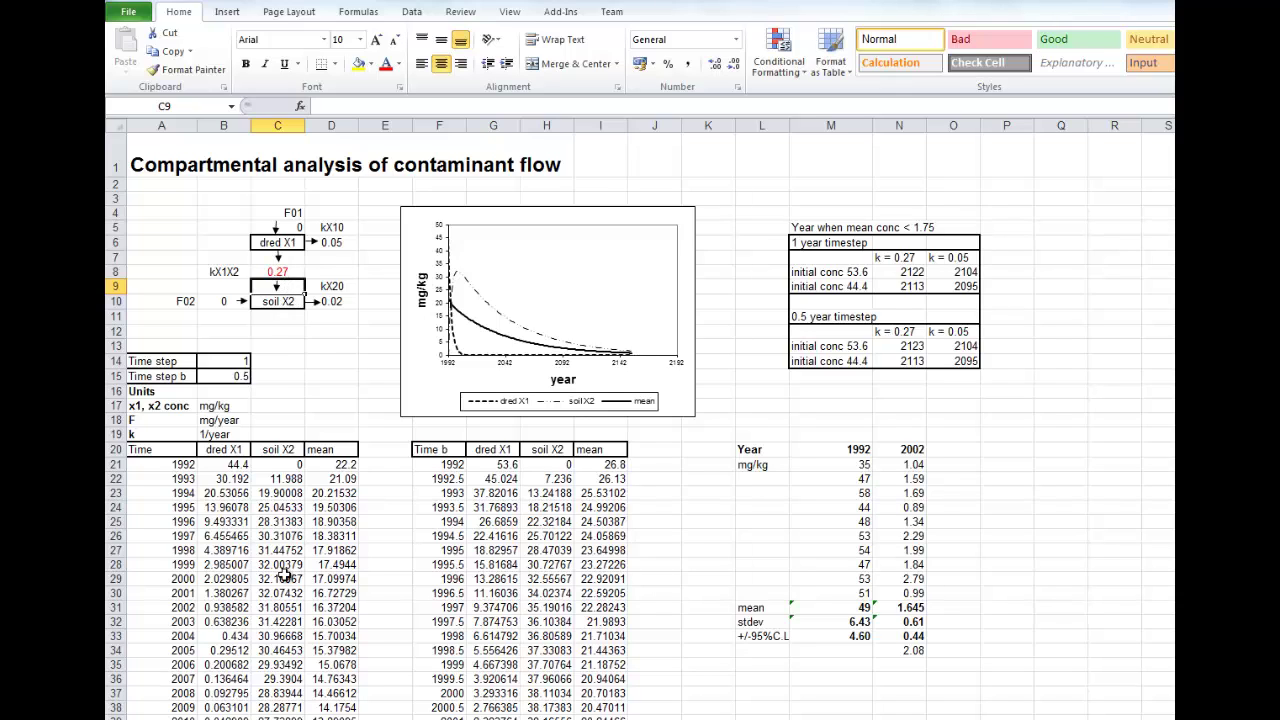
click(212, 607)
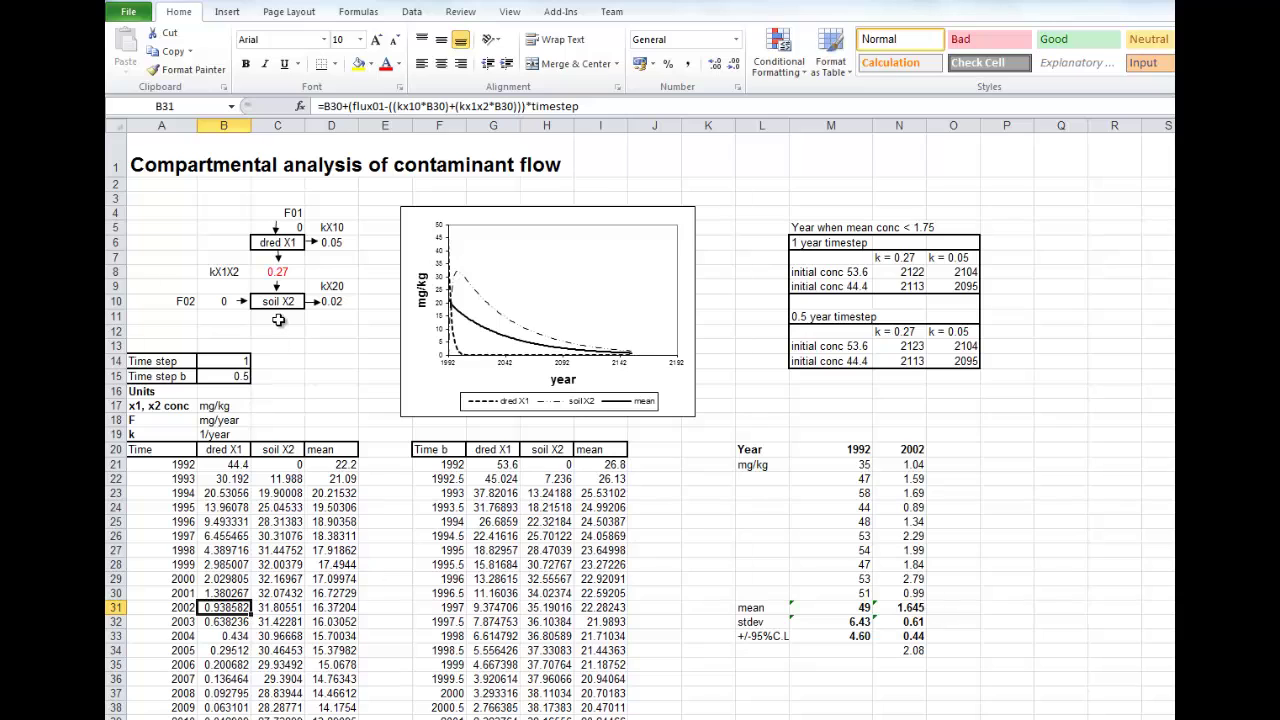
Set kX1X2 in C8 to 0.05, dropping 1993 soil X2 to 2.22 and the mean to 21.09.
click(273, 272)
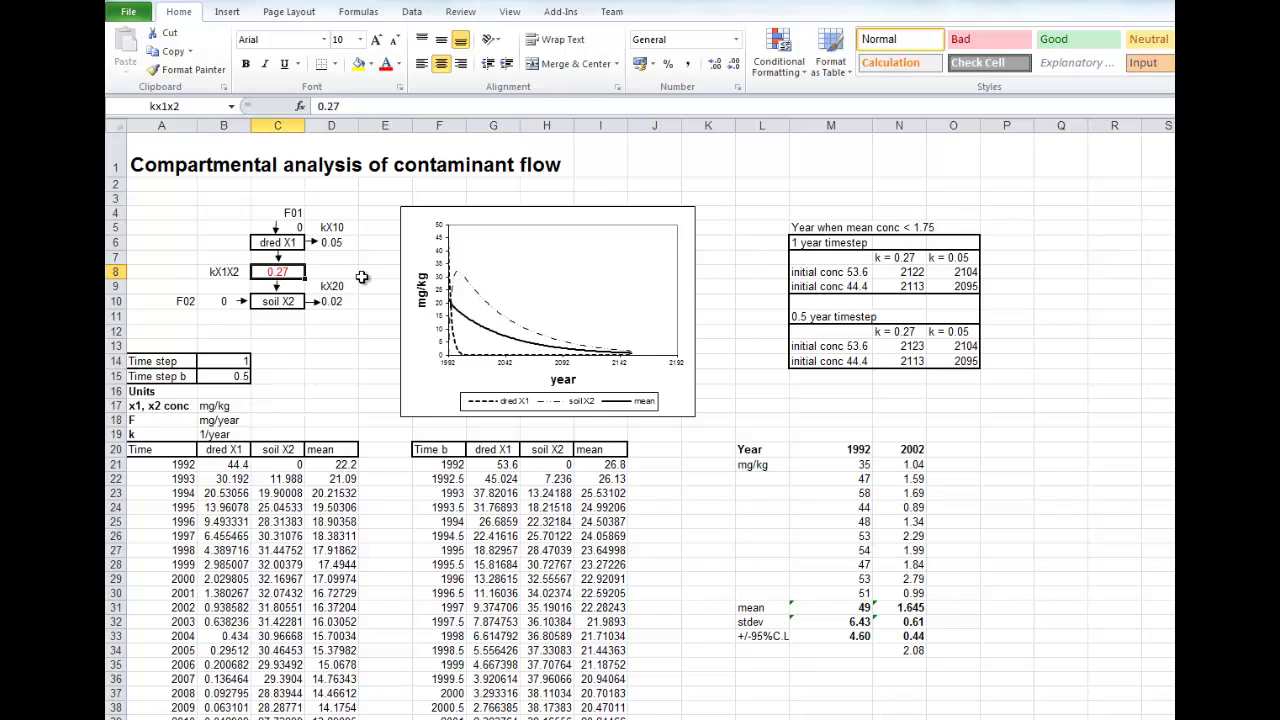
text(0.05)
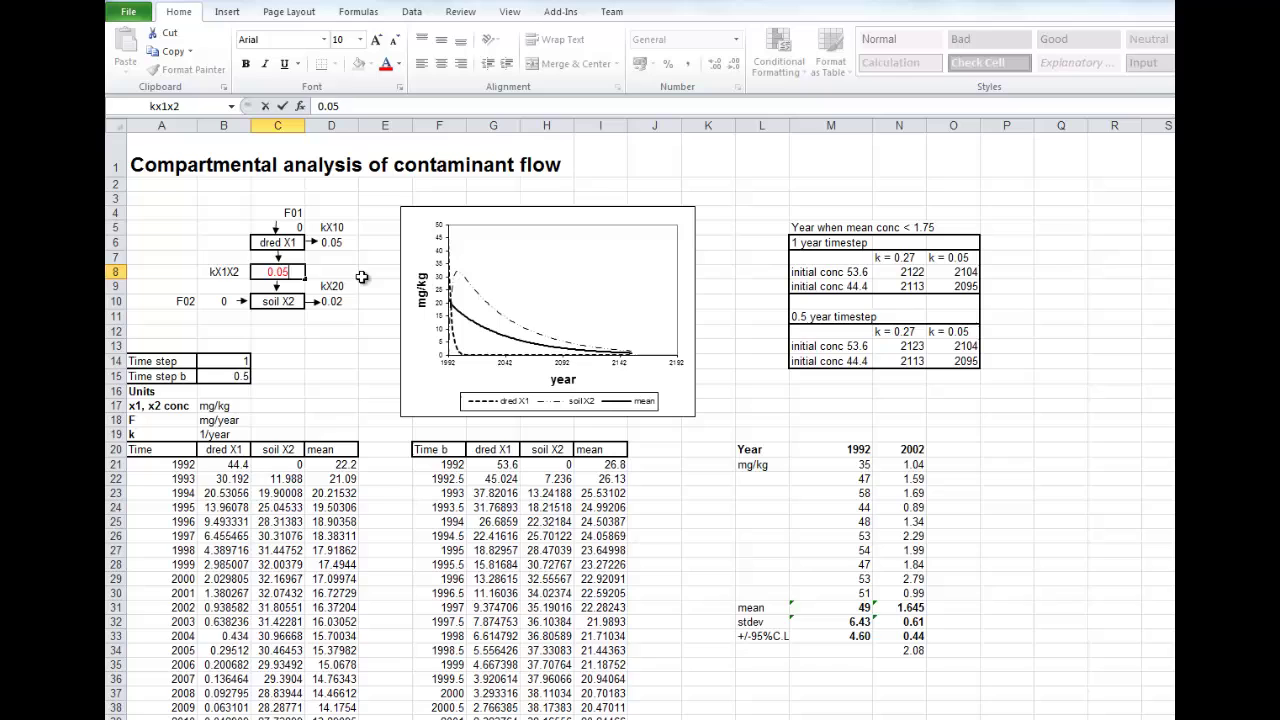
key(Return)
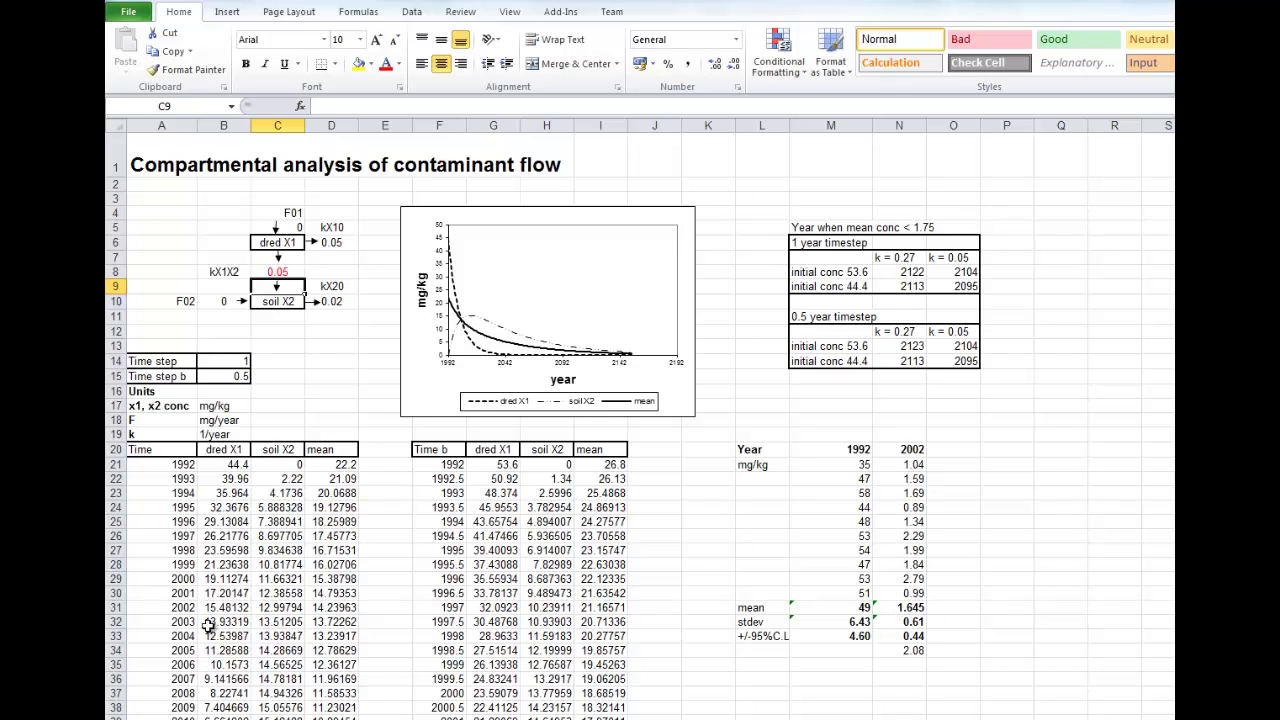
click(274, 272)
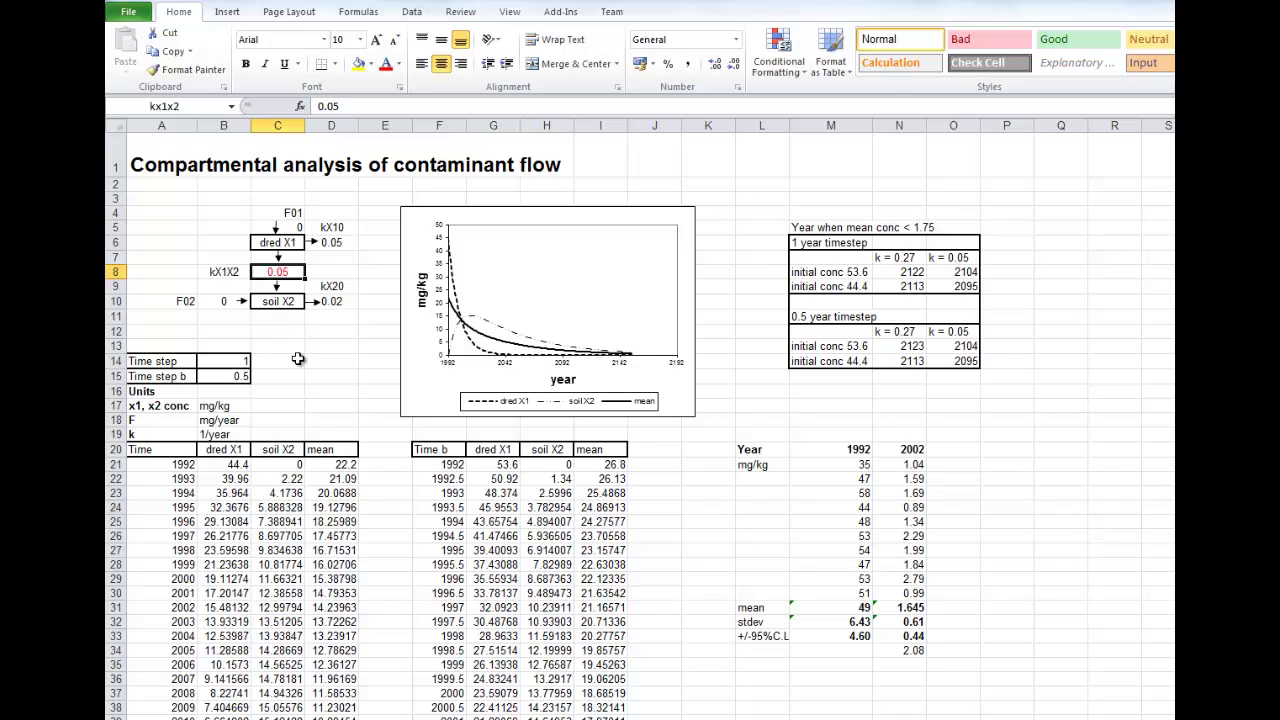
Restore kX1X2 to 0.27 and inspect the formula behind the 2002 dred X1 value in B31.
text(0.27)
key(Return)
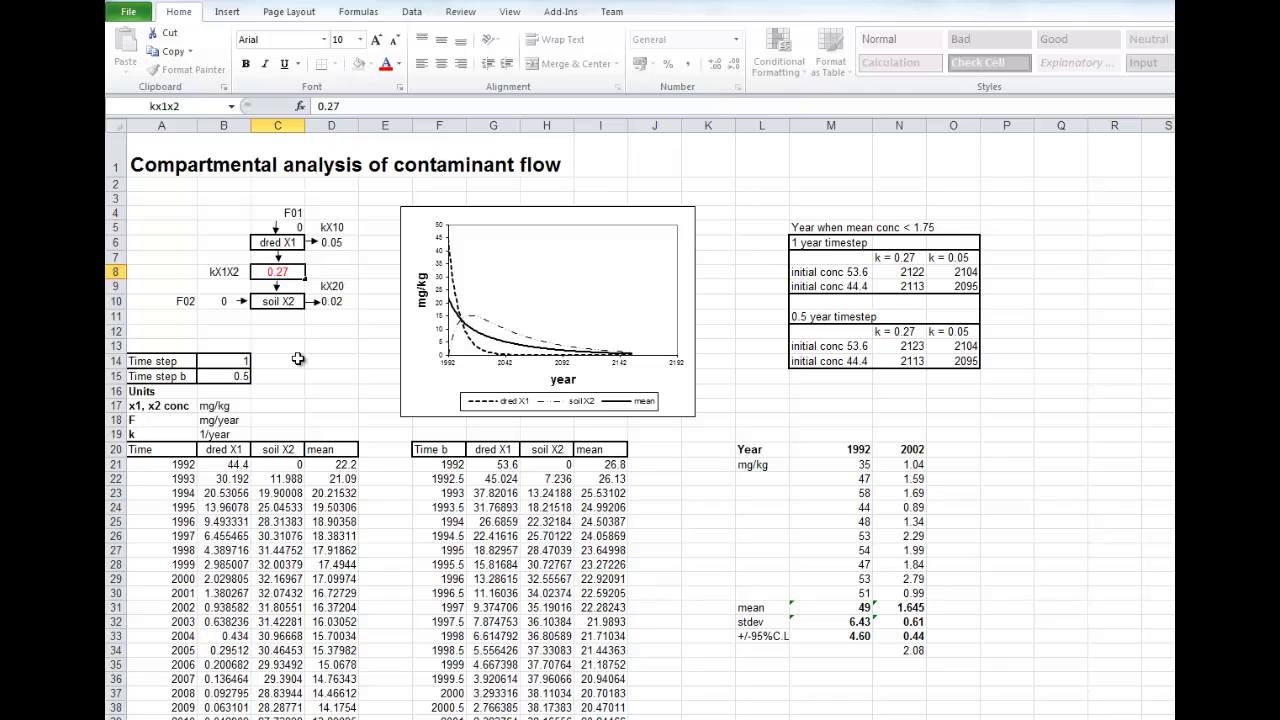
key(Return)
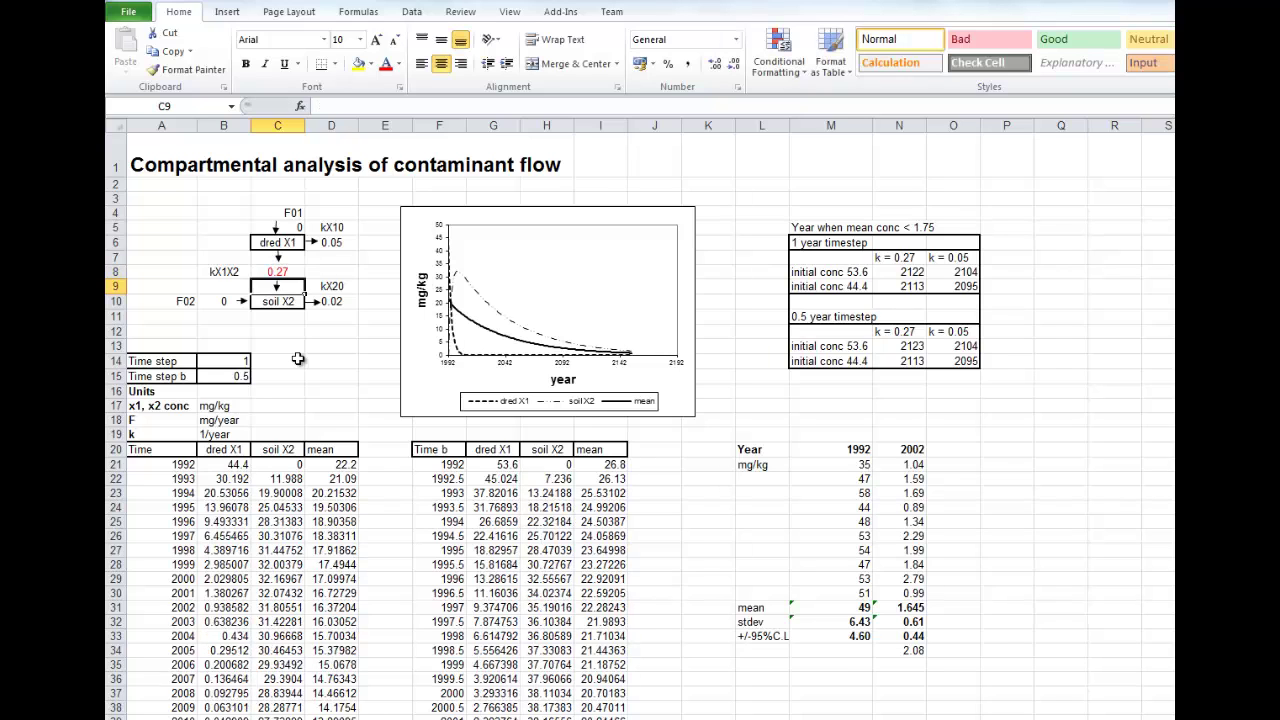
click(224, 609)
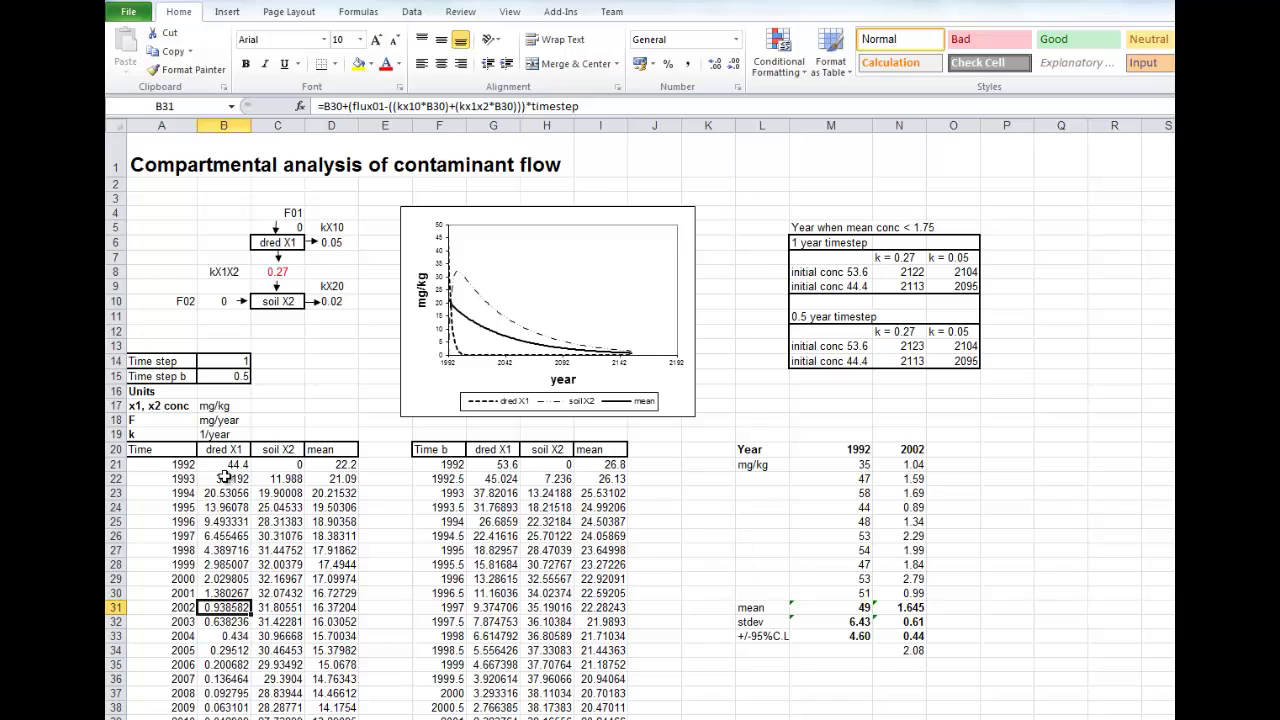
Set the 1992 dred X1 start in B21 to 53.6 and colour the 2002 result 1.133063 red.
click(224, 467)
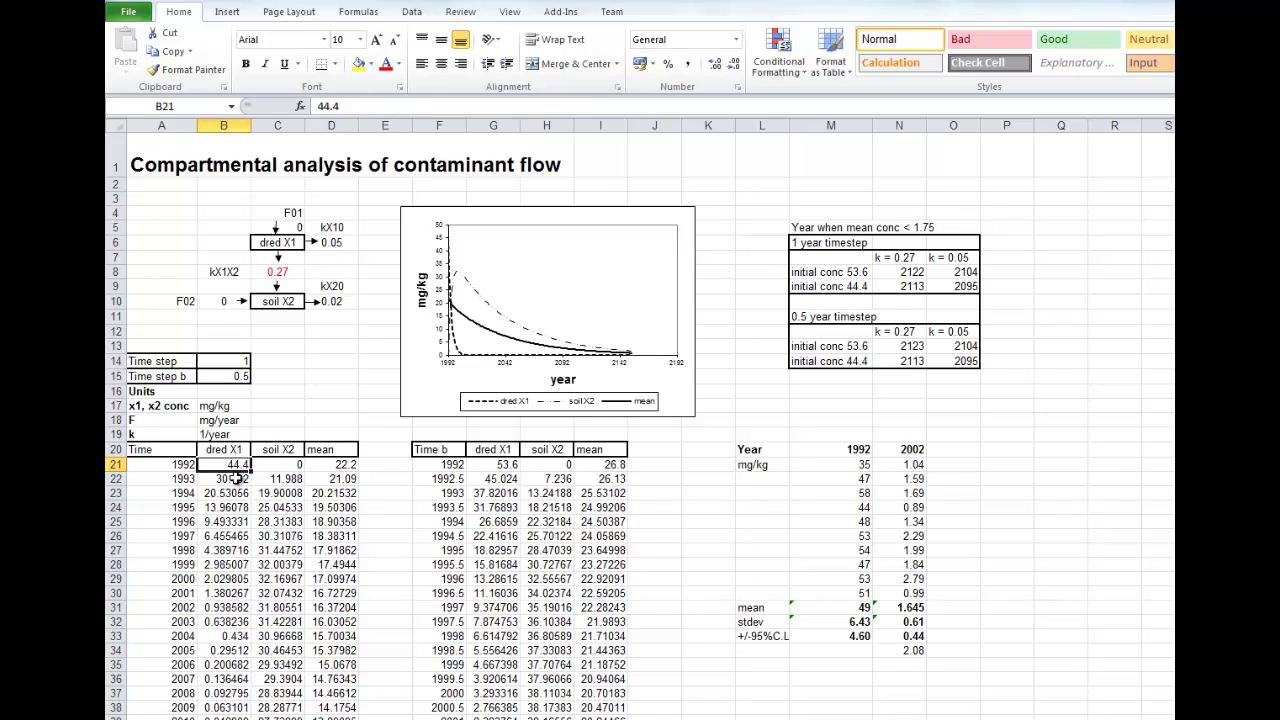
text(53.6)
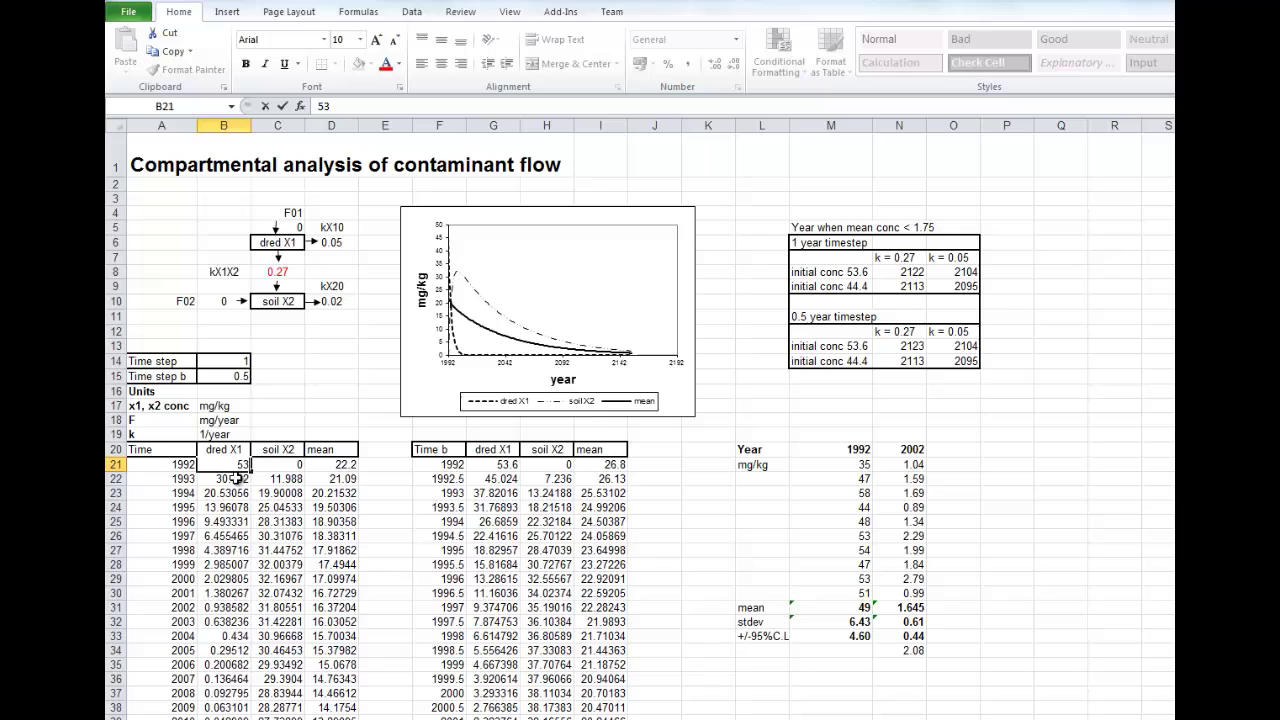
click(292, 421)
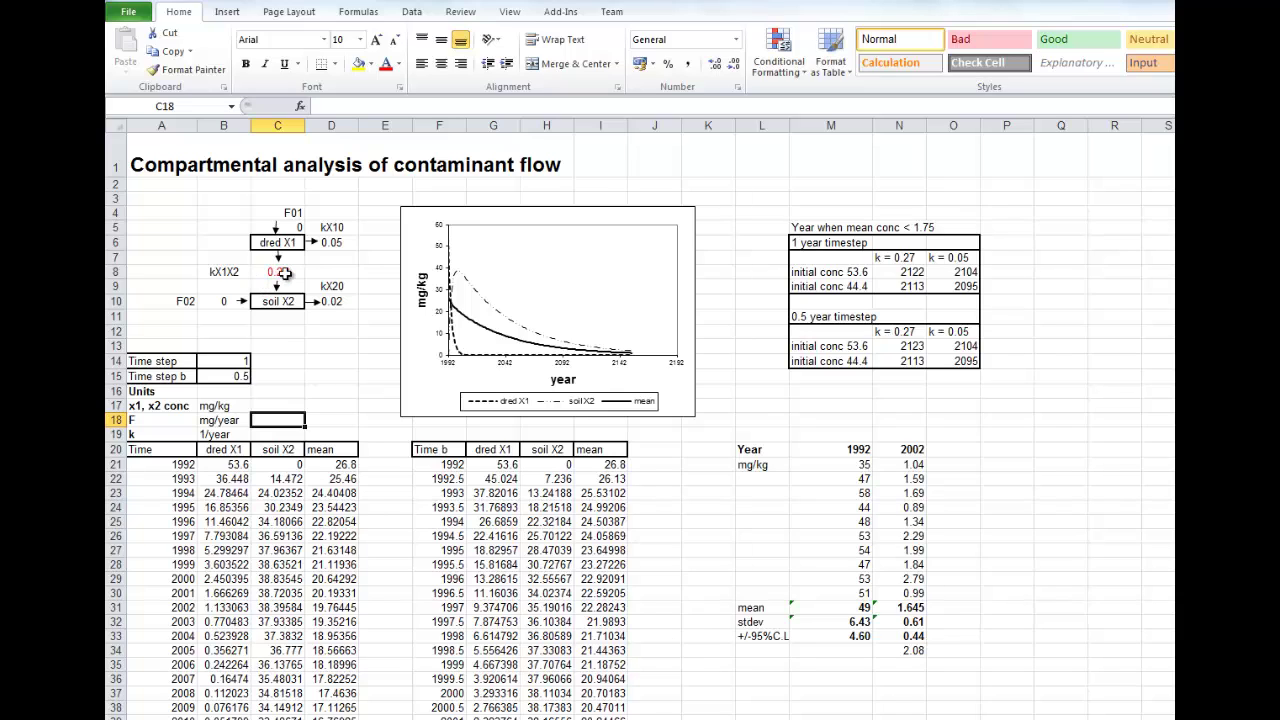
click(213, 609)
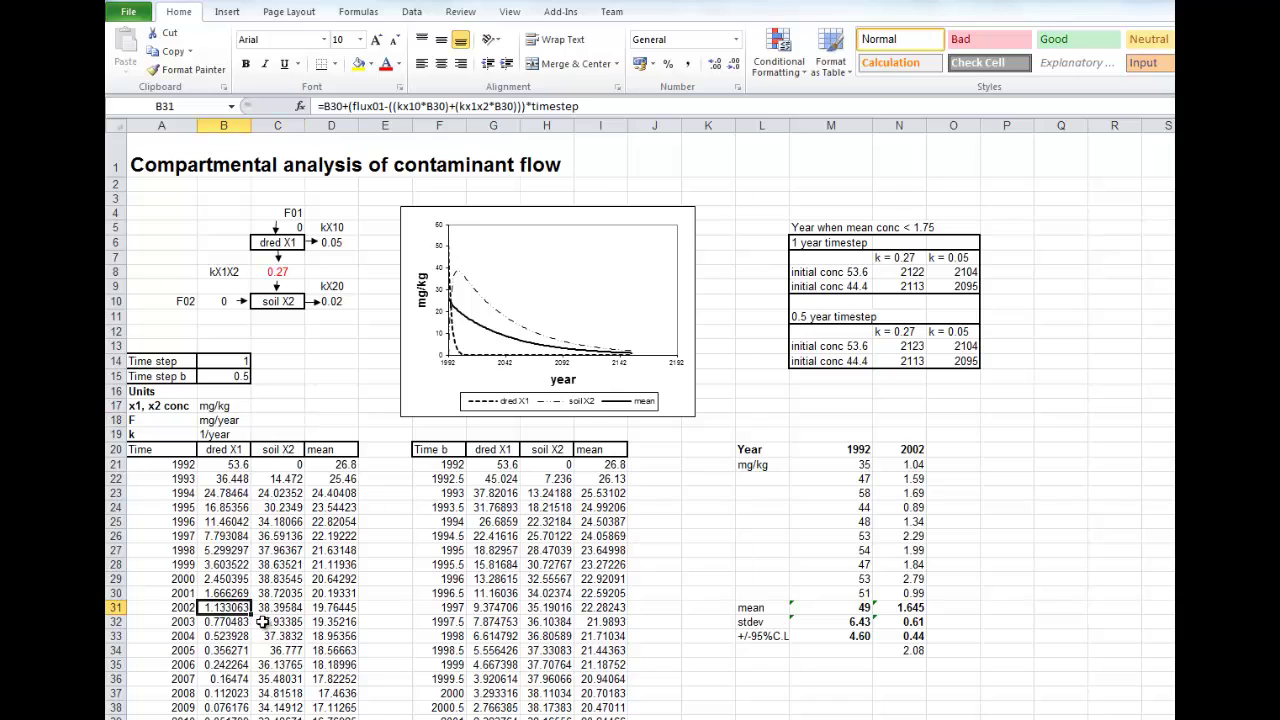
click(384, 63)
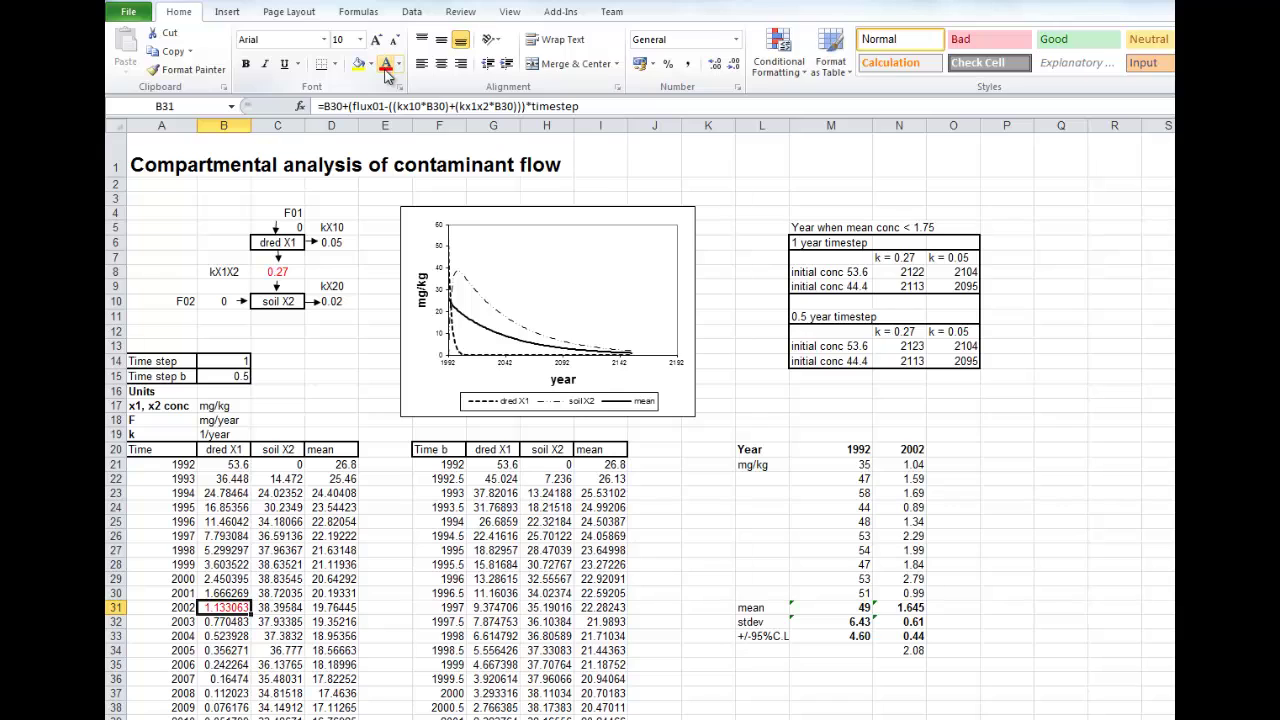
Try kX1X2 at 0.26, then 0.245, giving a 2002 dred X1 value of 1.625758.
click(281, 272)
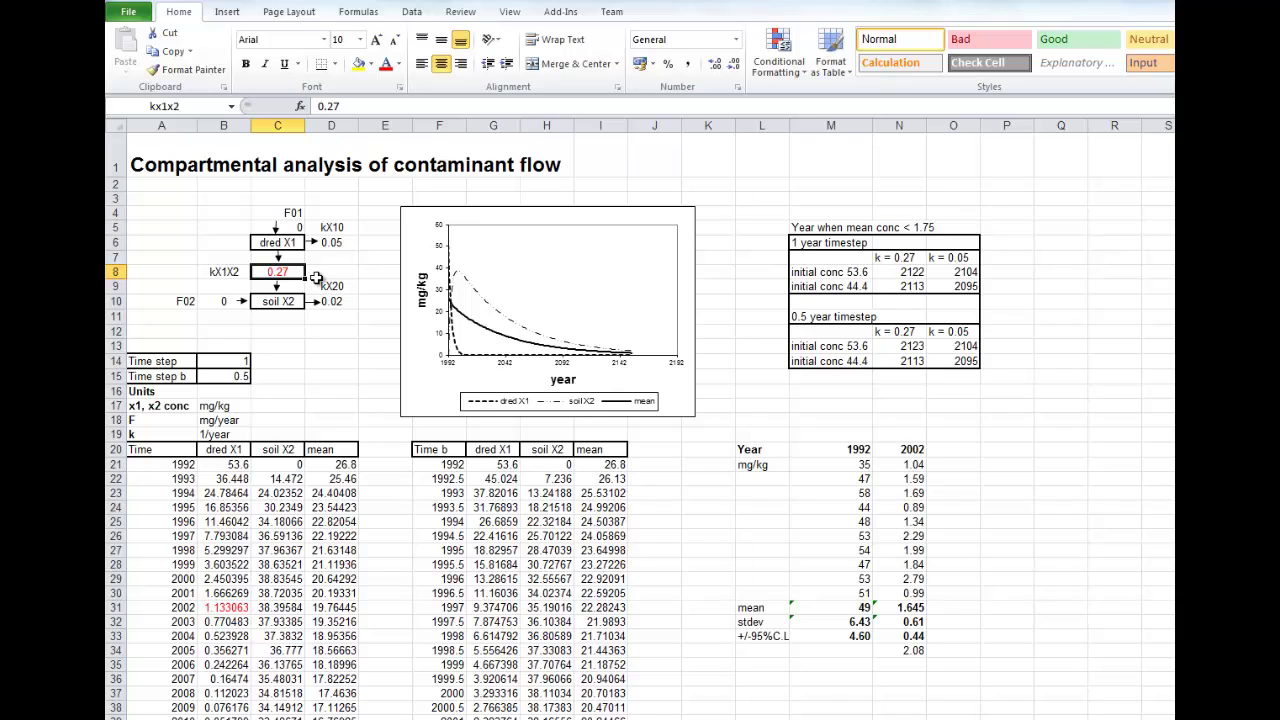
text(.26)
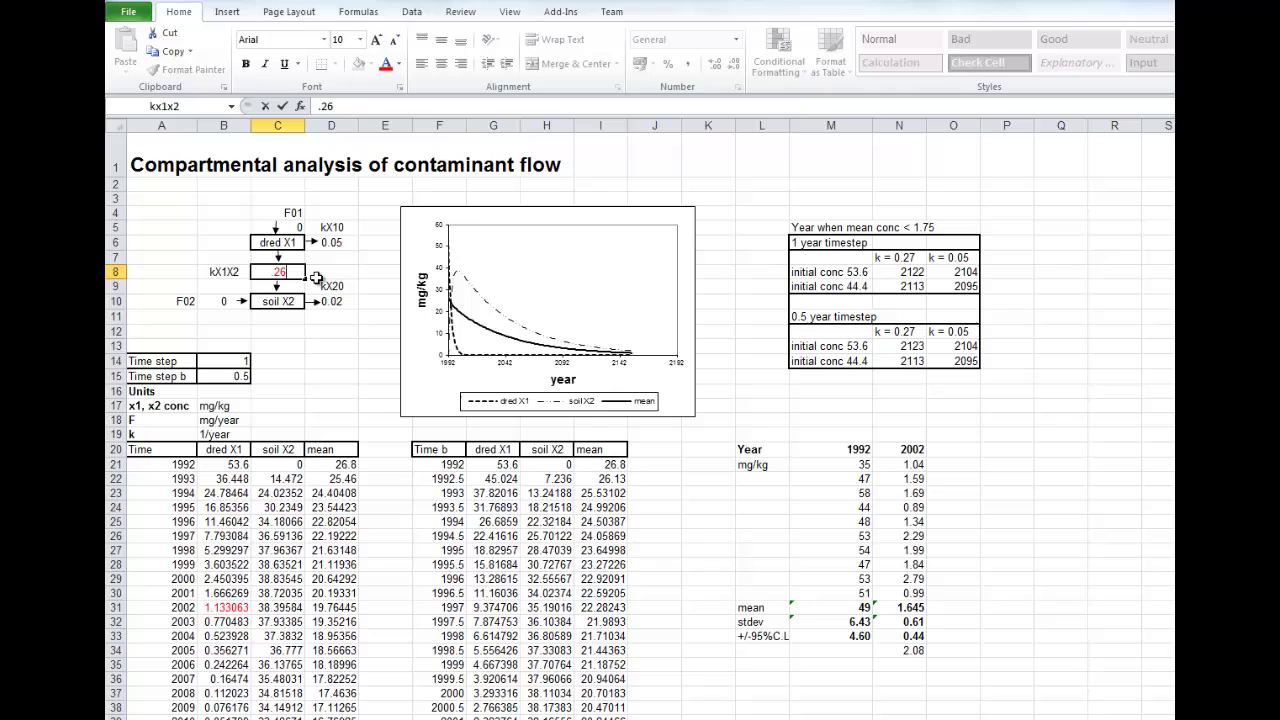
key(Return)
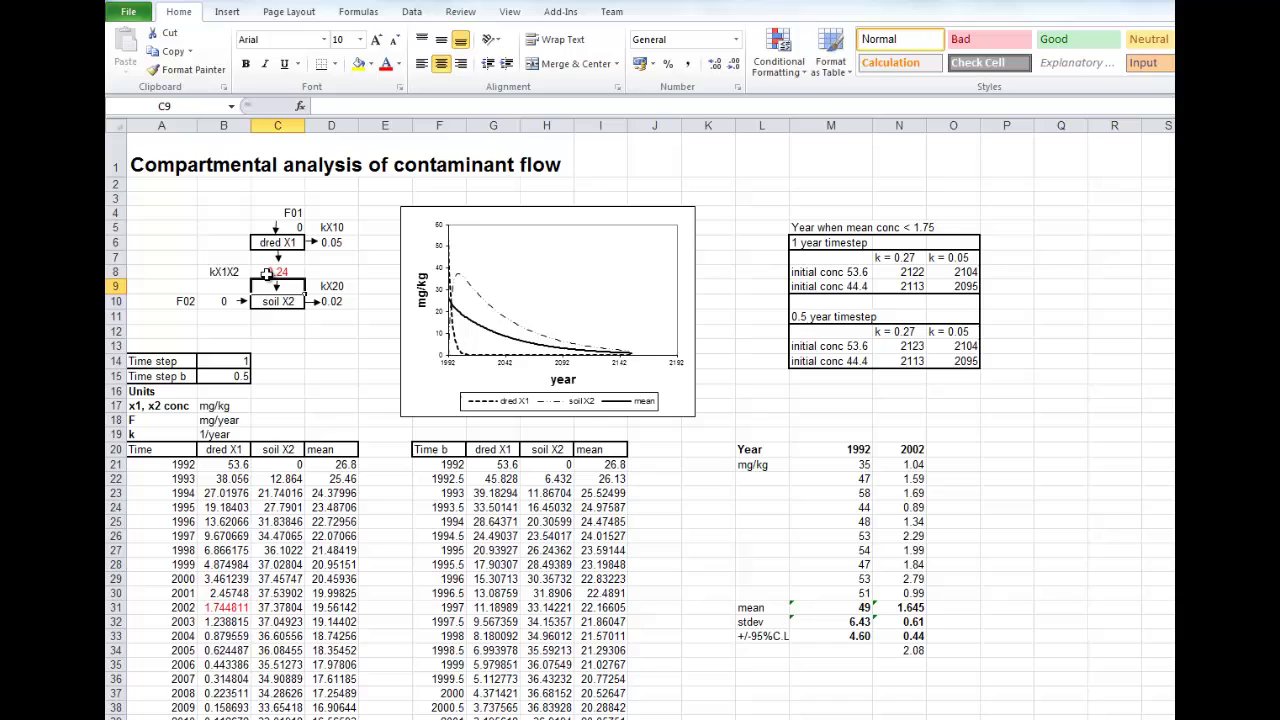
click(266, 272)
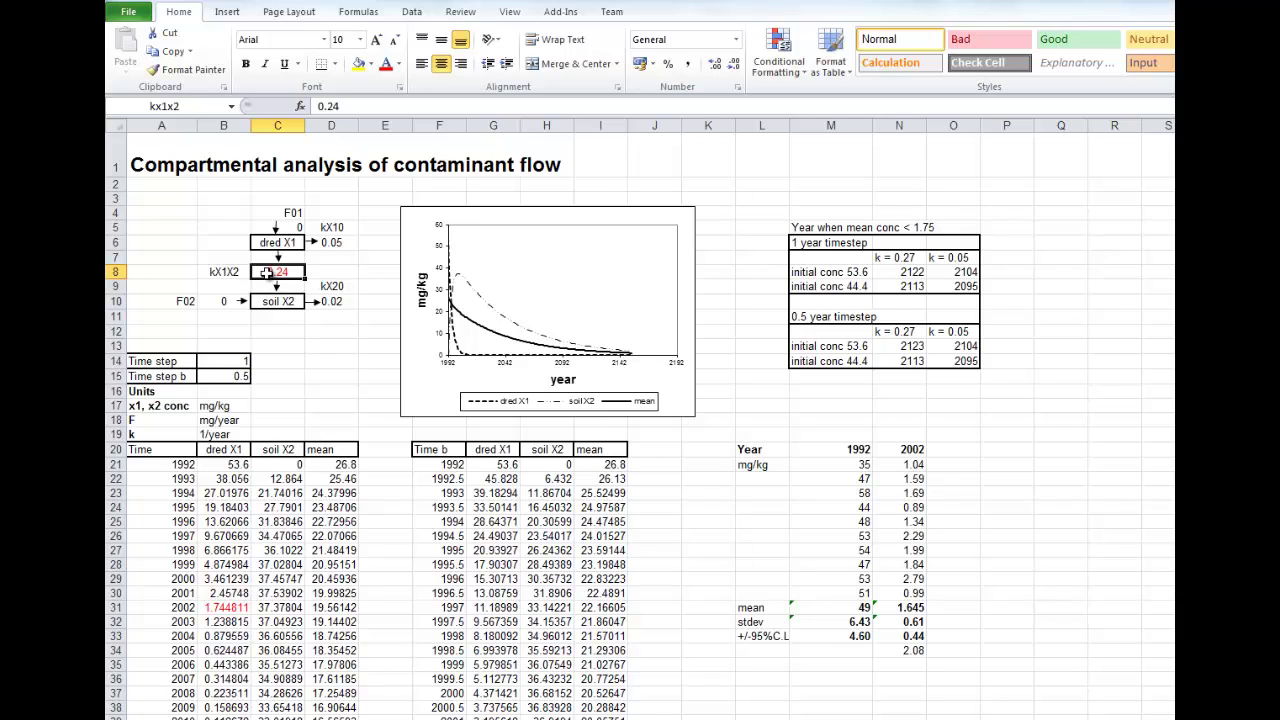
text(0.245)
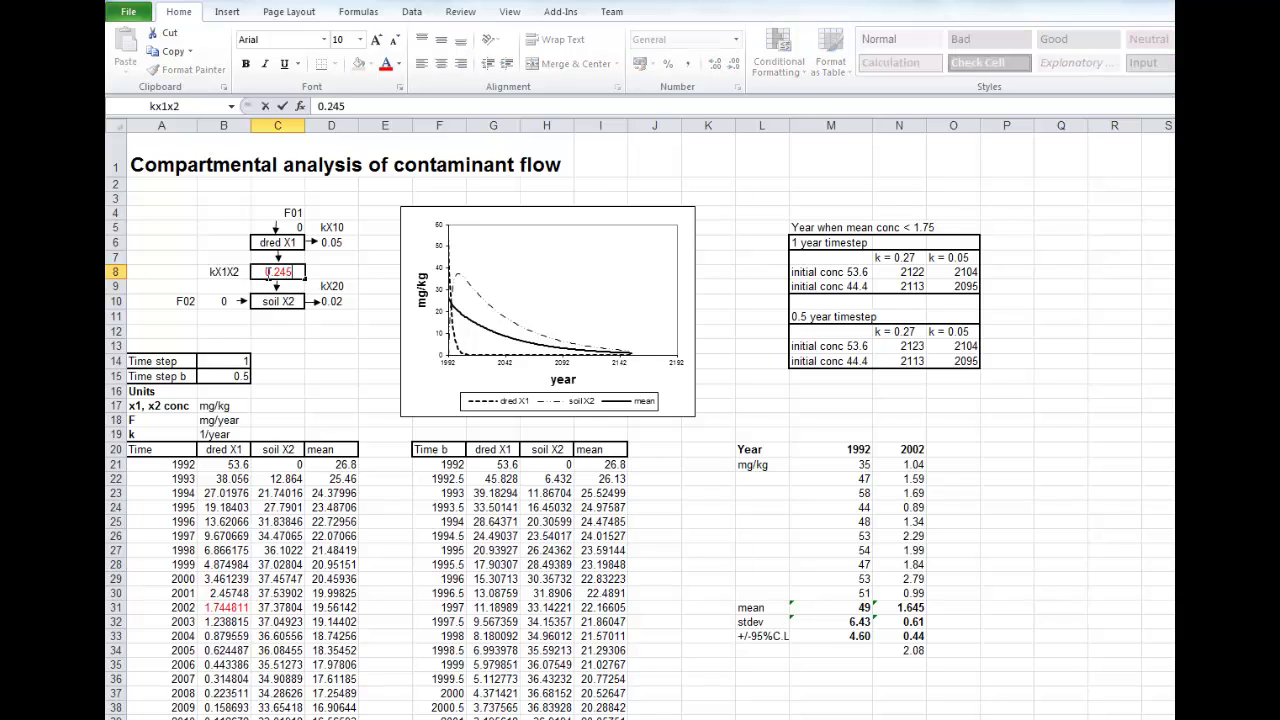
key(Return)
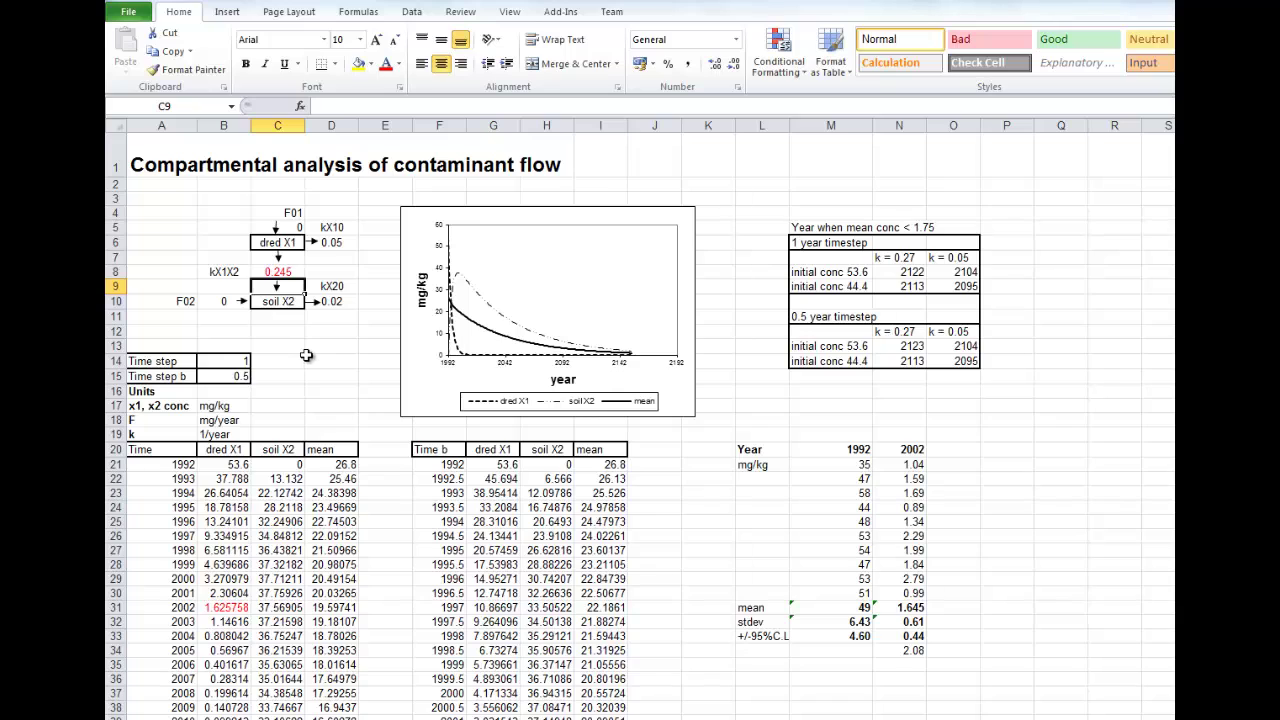
Restore the 1992 dred X1 starting concentration in B21 to 44.4.
click(237, 465)
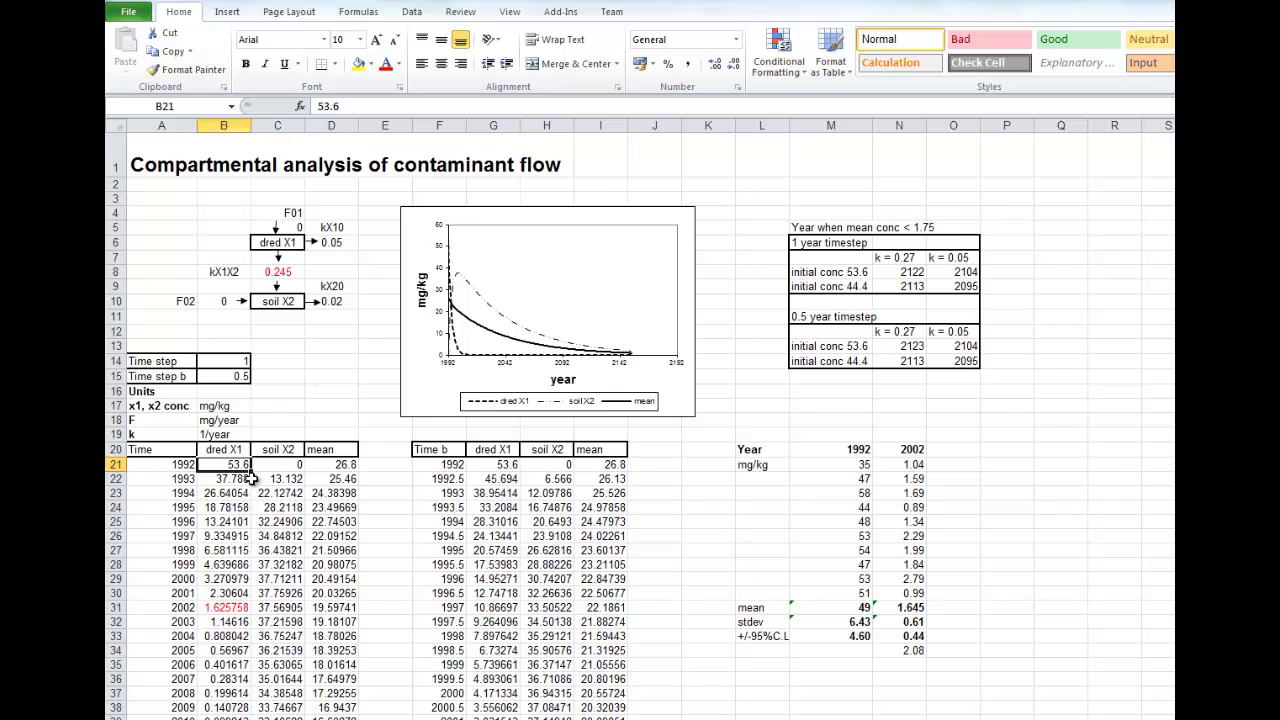
text(44.4)
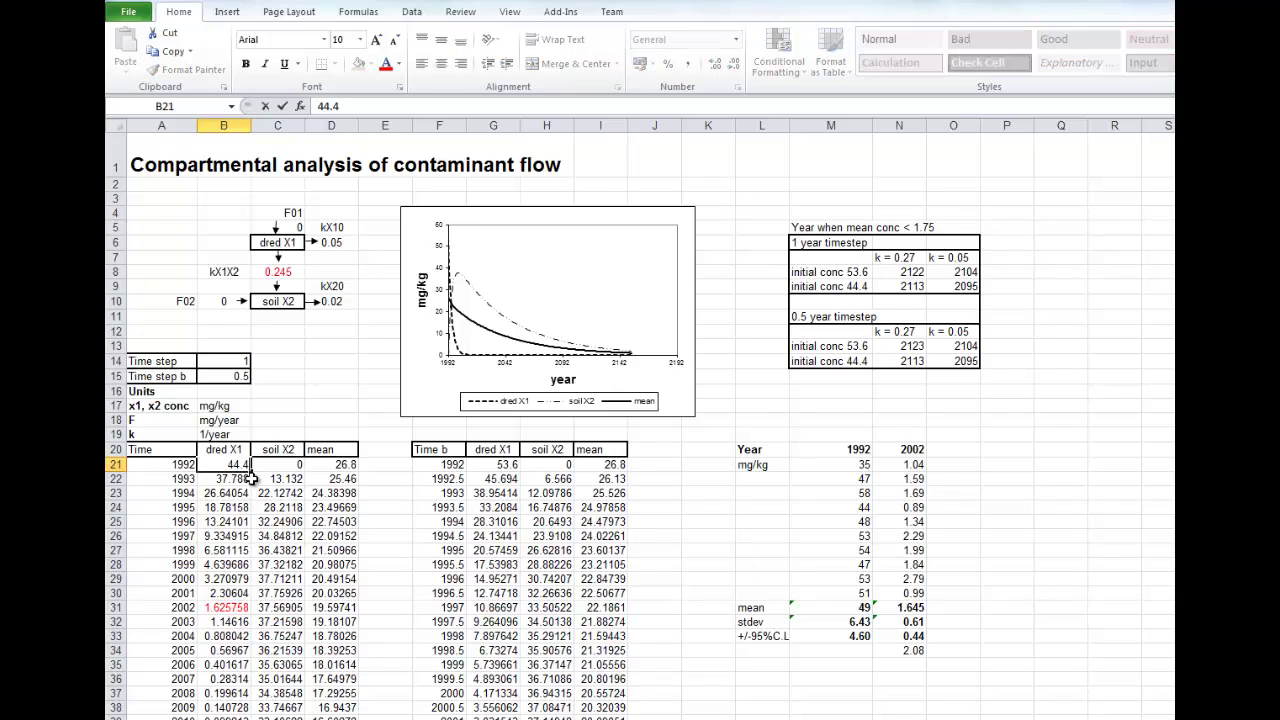
click(427, 549)
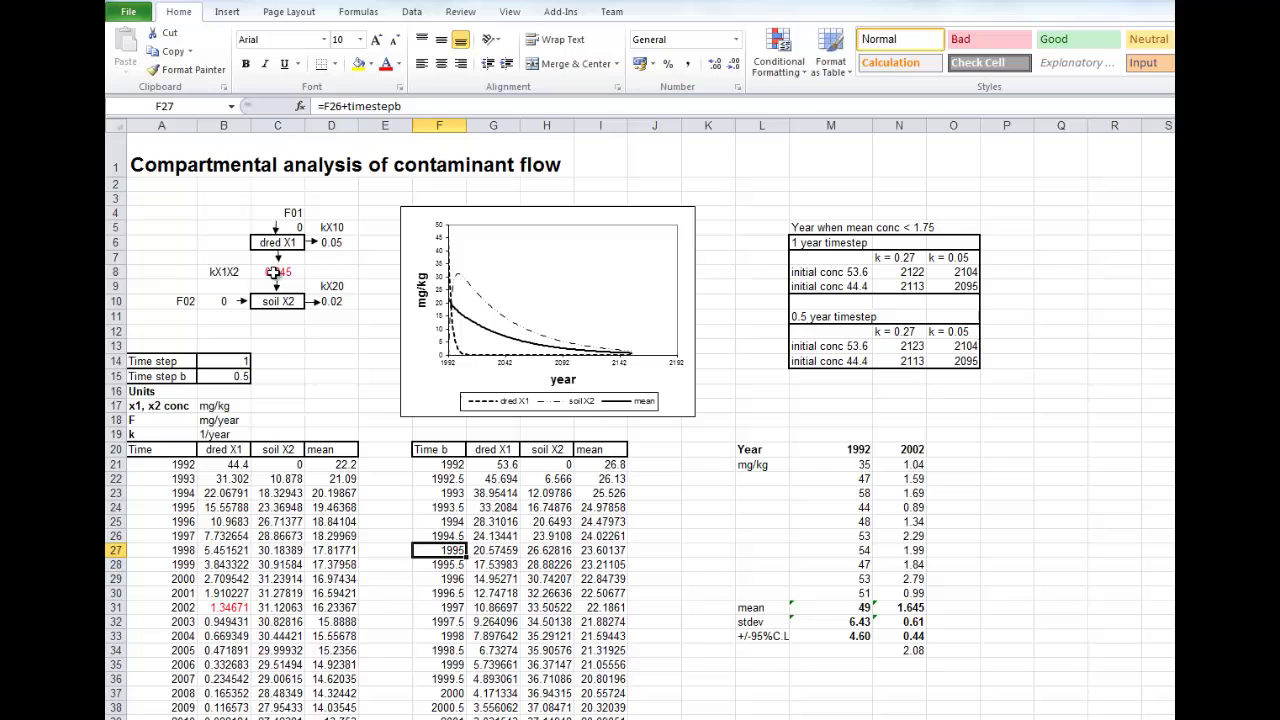
Try kX1X2 at 0.22, then 0.23, giving a 2002 dred X1 value of 1.662294.
click(273, 272)
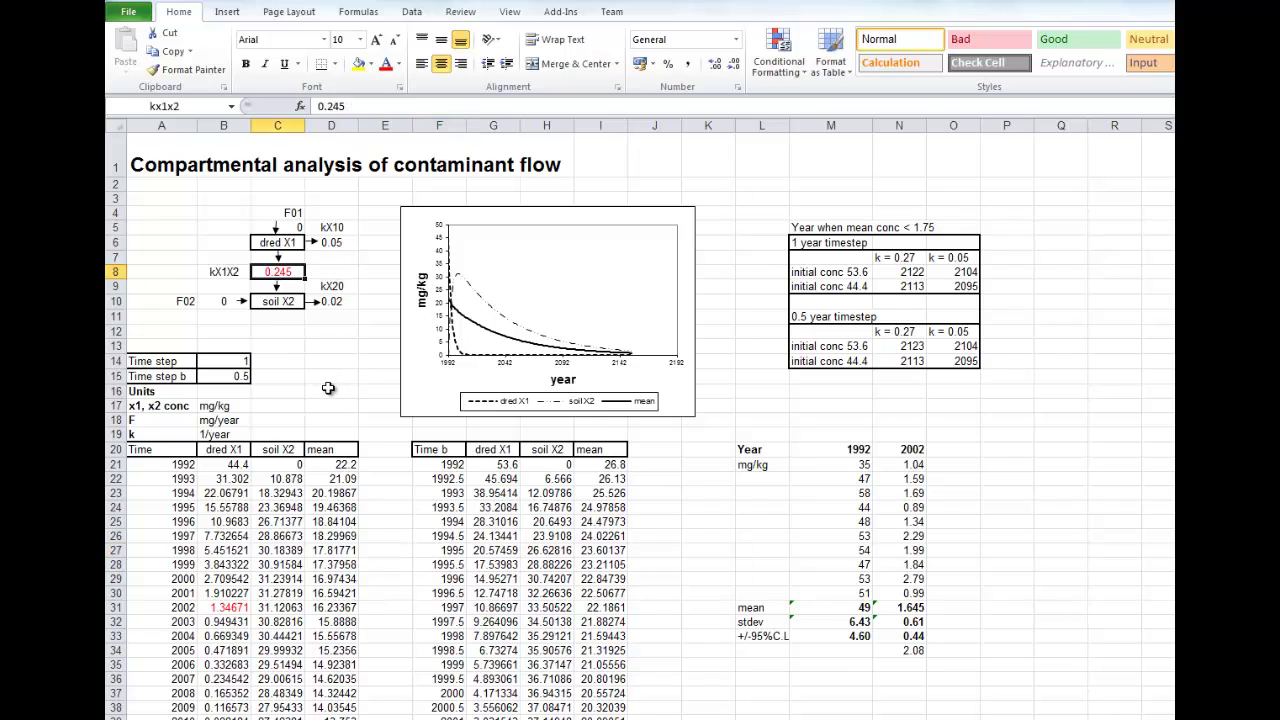
text(0.22)
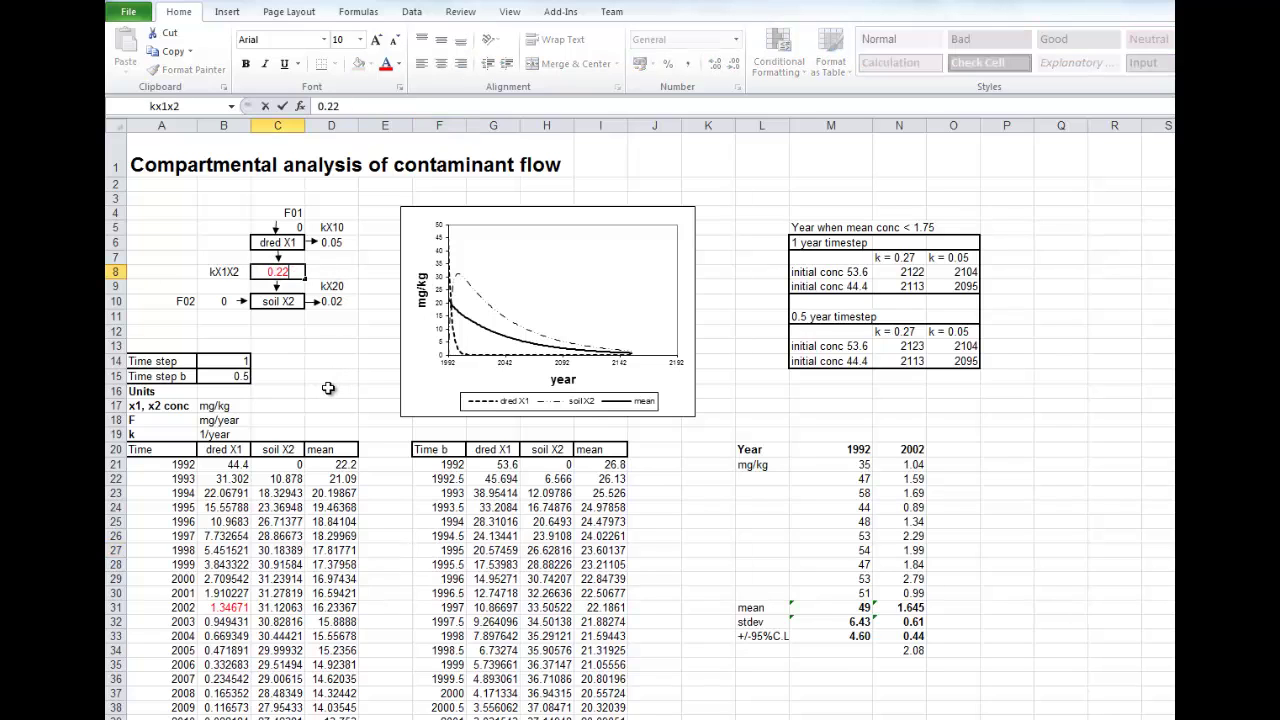
key(Return)
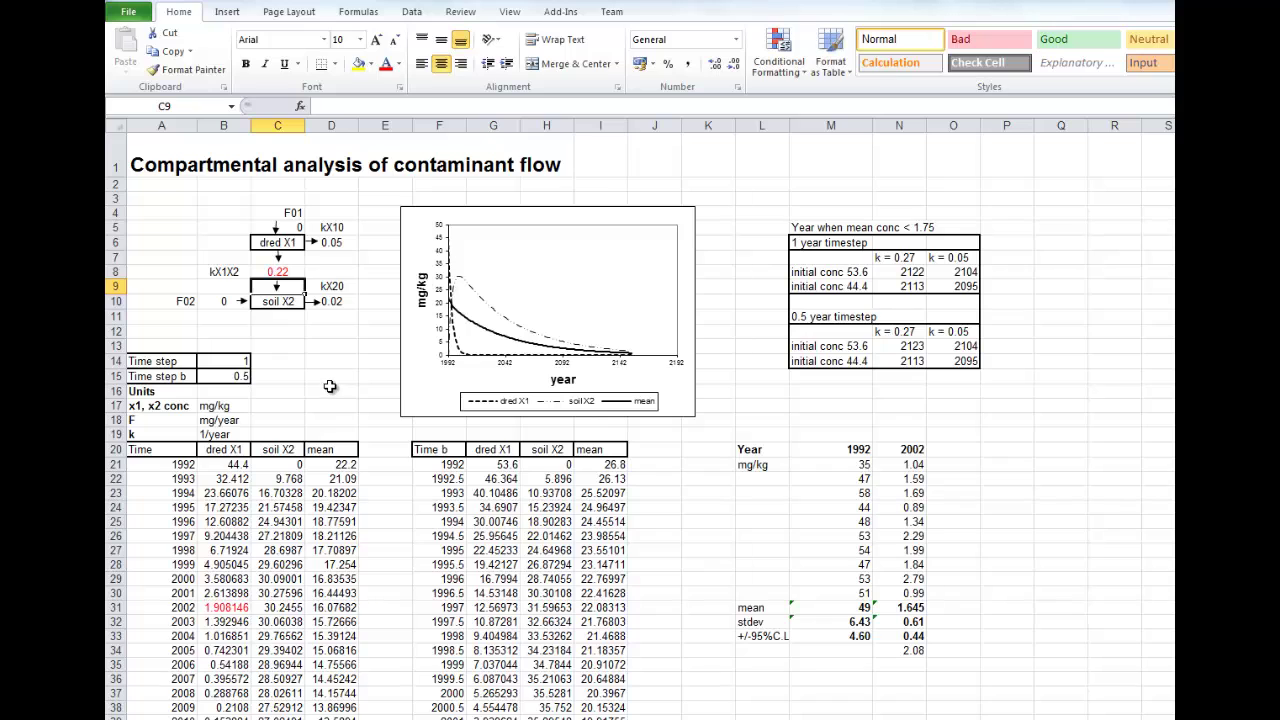
click(287, 273)
text(0.23)
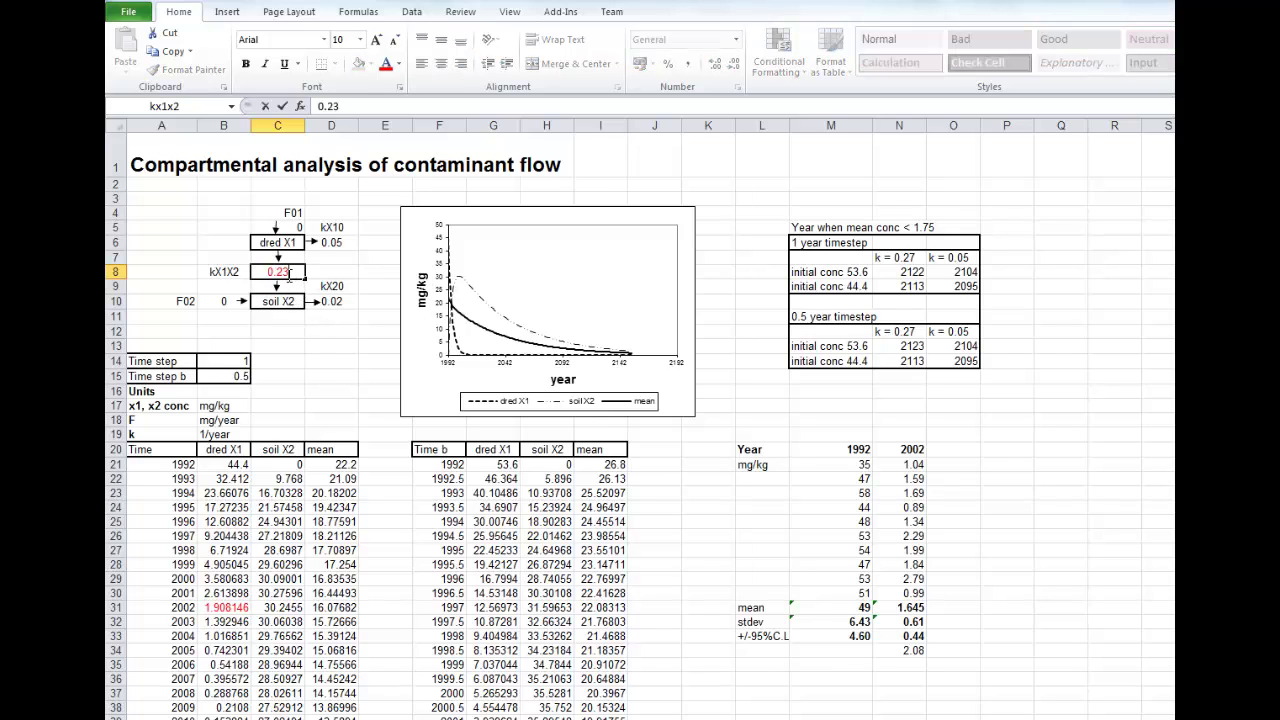
key(Return)
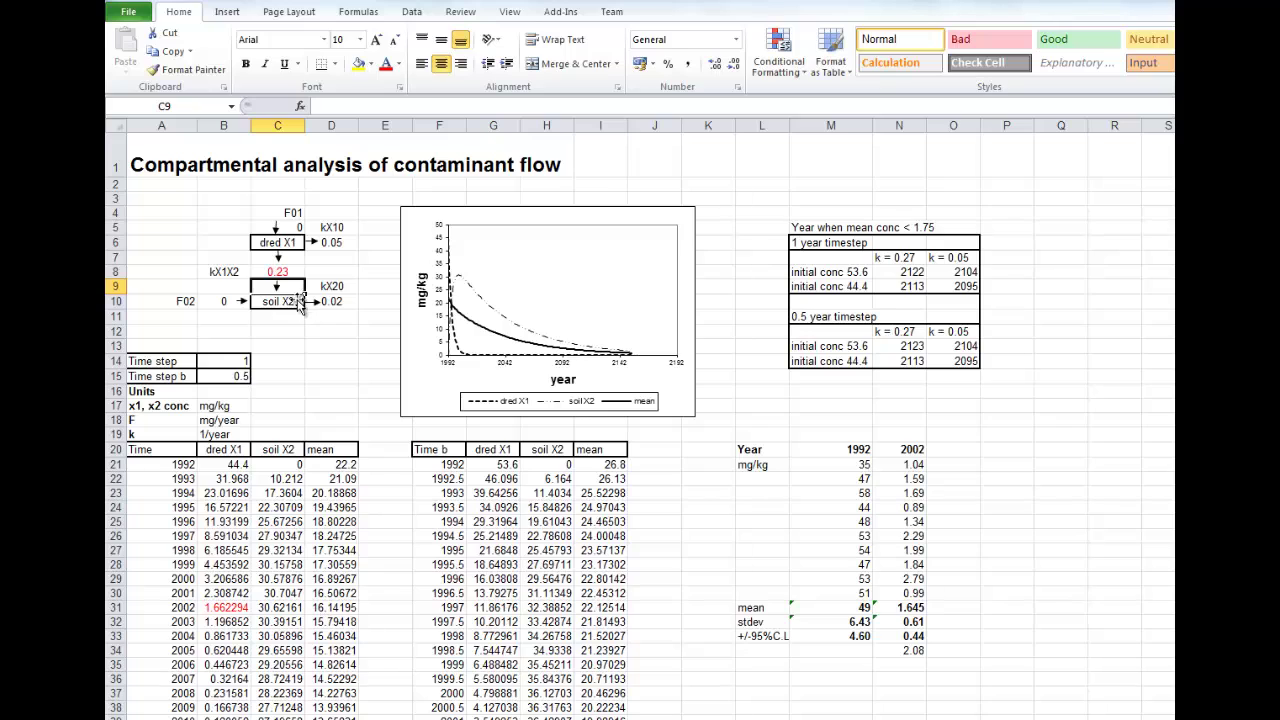
click(276, 272)
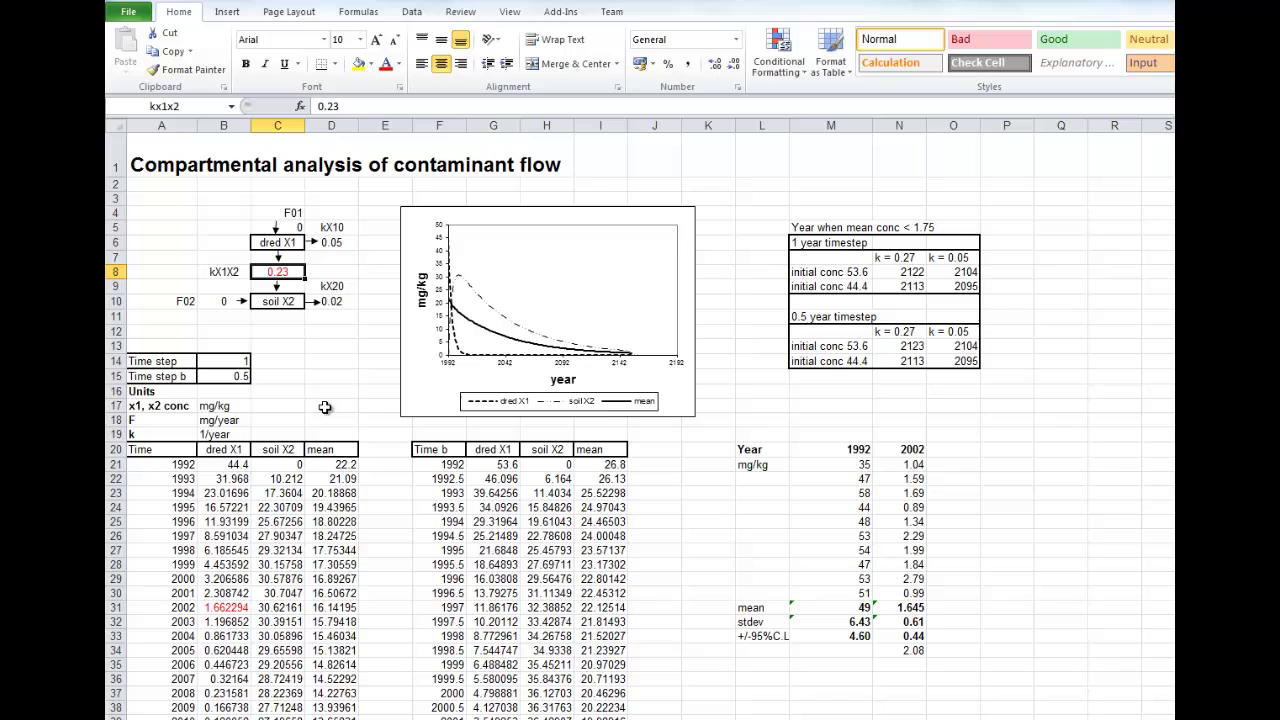